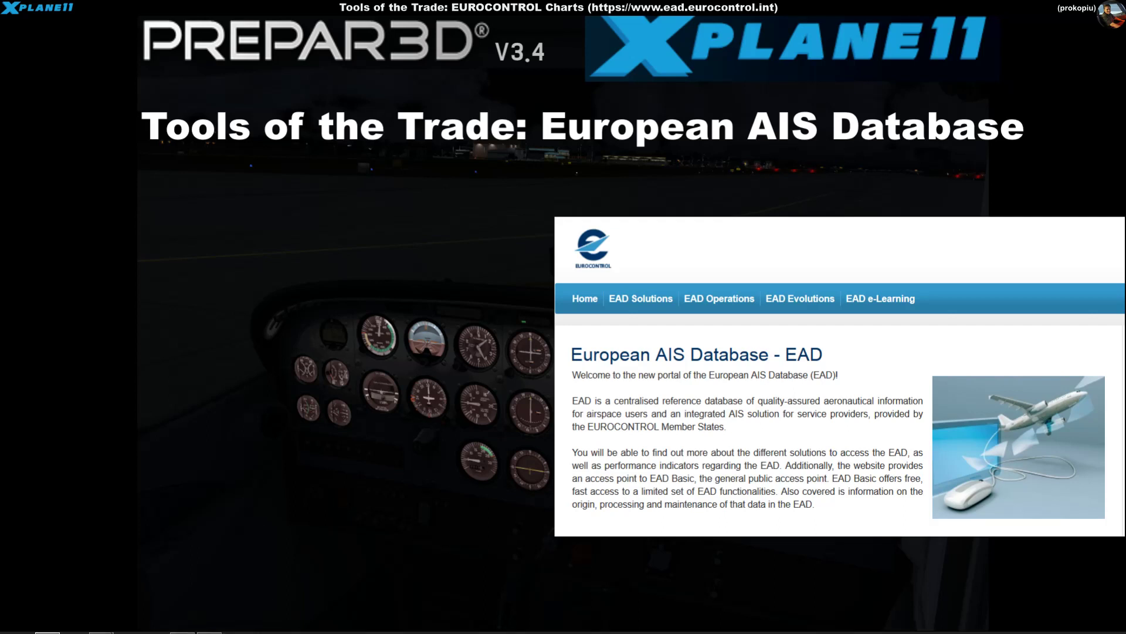
After the title card, show the Firefox window previews in the taskbar
mouse_move(270, 633)
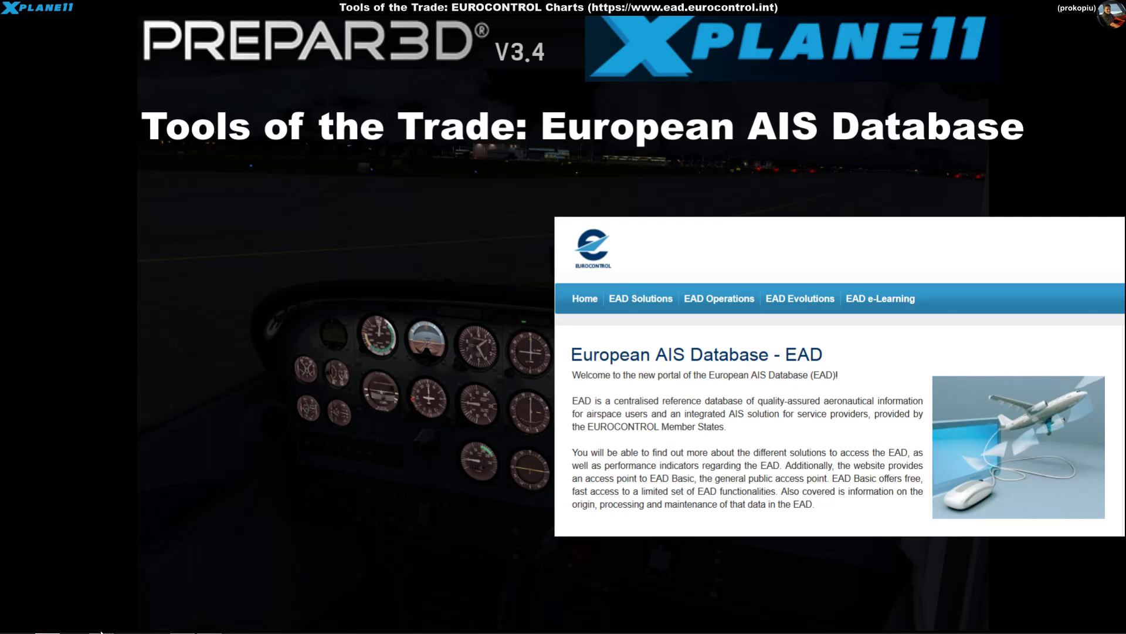
Bring the YouTube channel window forward and browse its top playlist rows
mouse_move(100, 628)
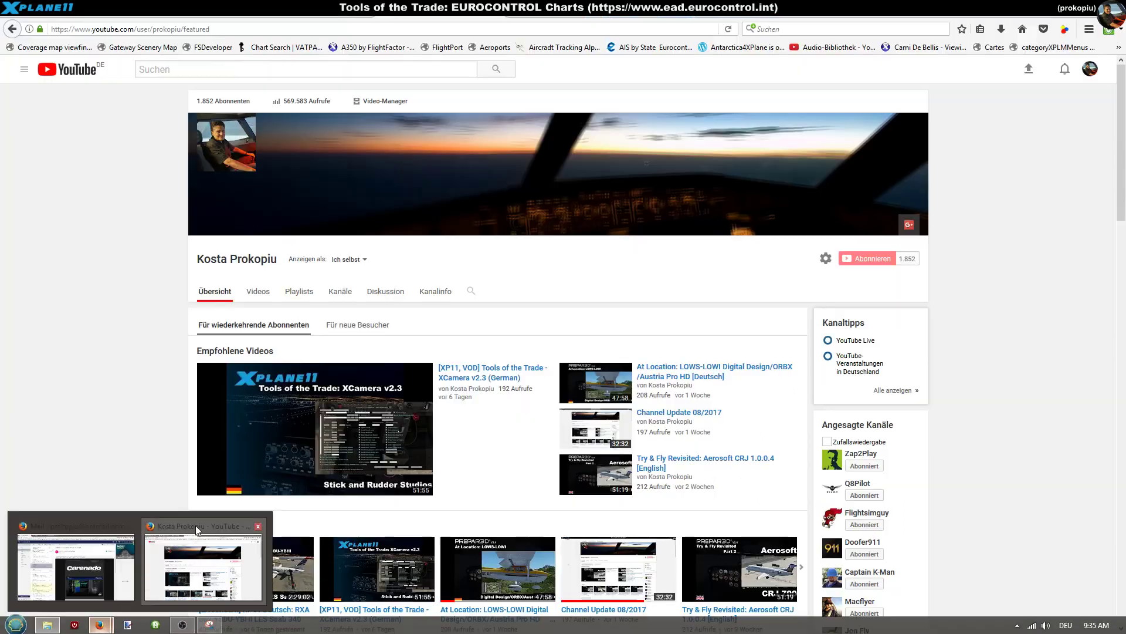
left_click(196, 526)
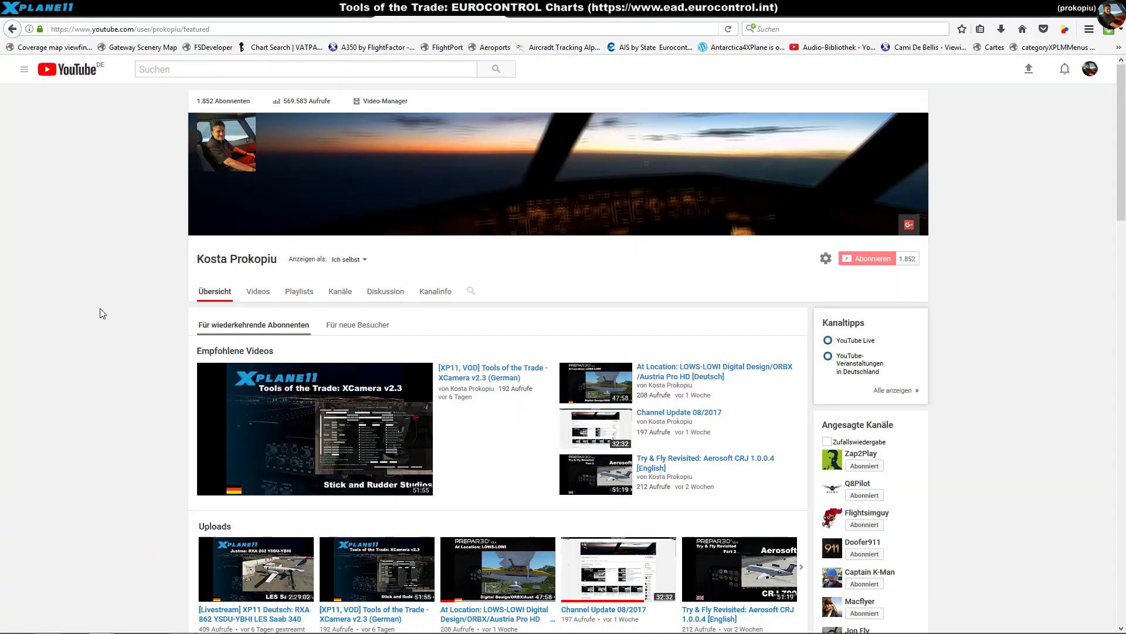
scroll(87, 282, "down", 3)
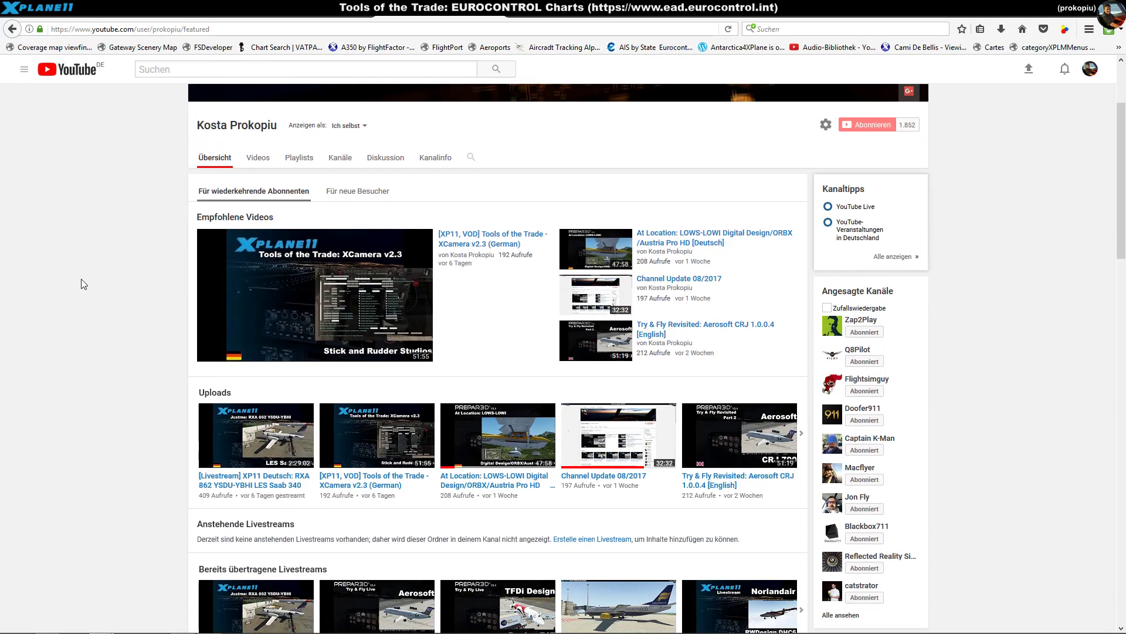
scroll(81, 280, "up", 3)
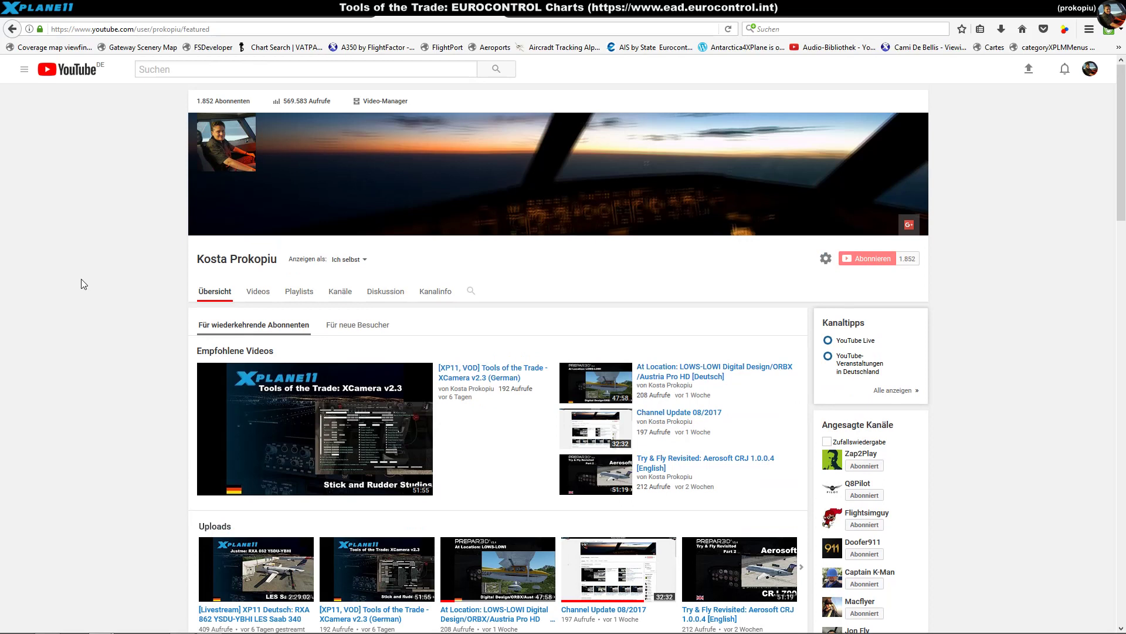
scroll(81, 284, "down", 5)
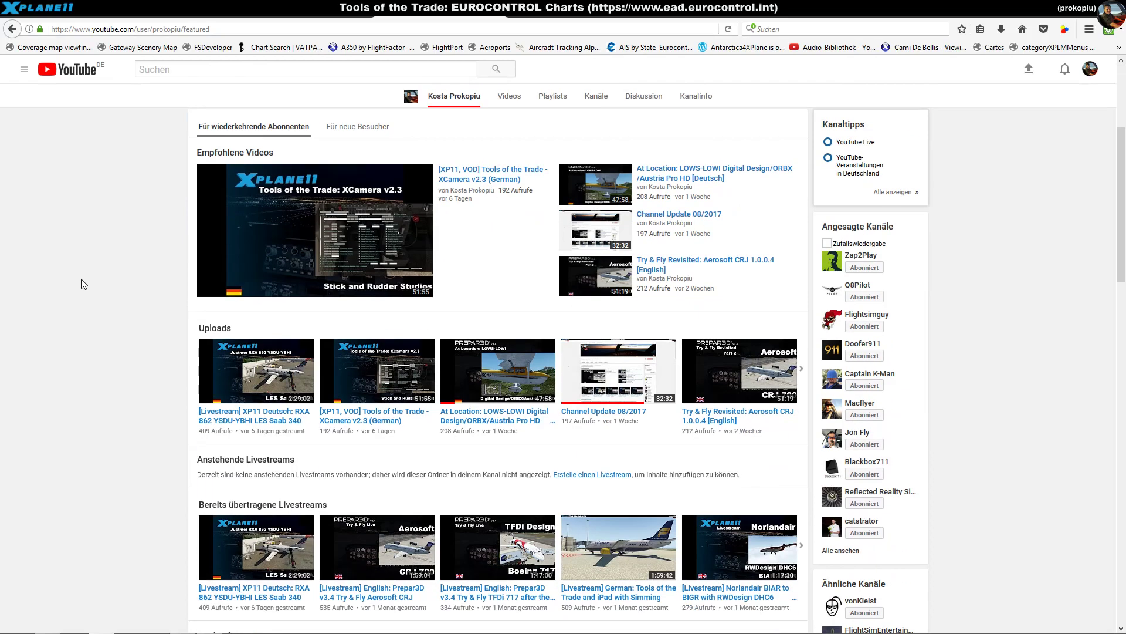
scroll(81, 284, "down", 4)
scroll(82, 284, "up", 5)
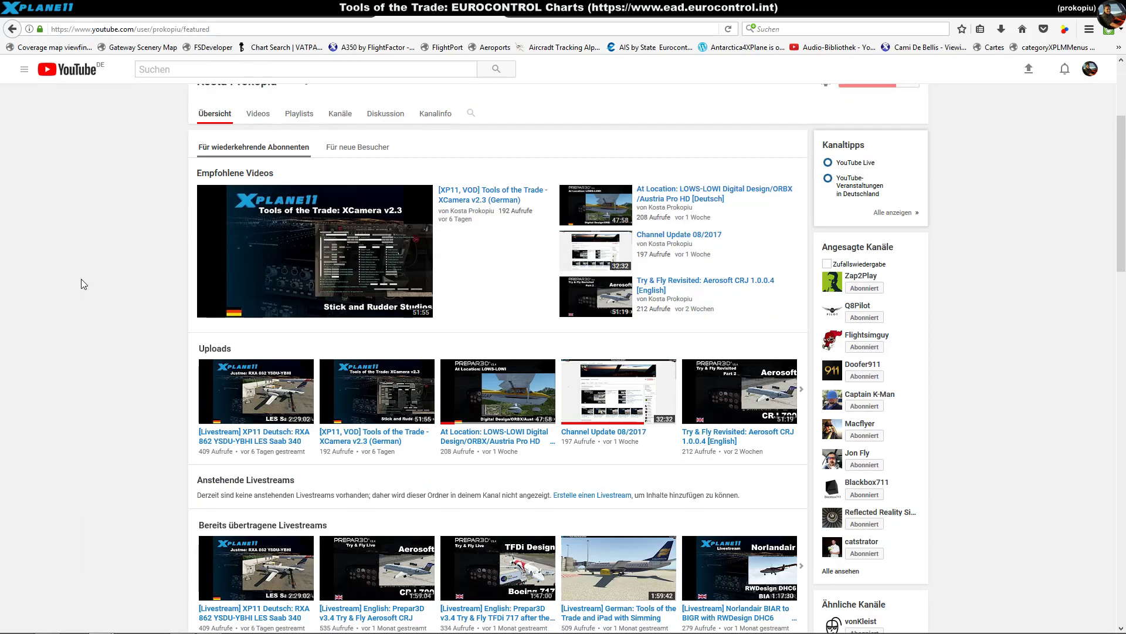
Scroll the channel page to the 'Tools of the Trade' flight-simulator shelf
scroll(81, 284, "down", 8)
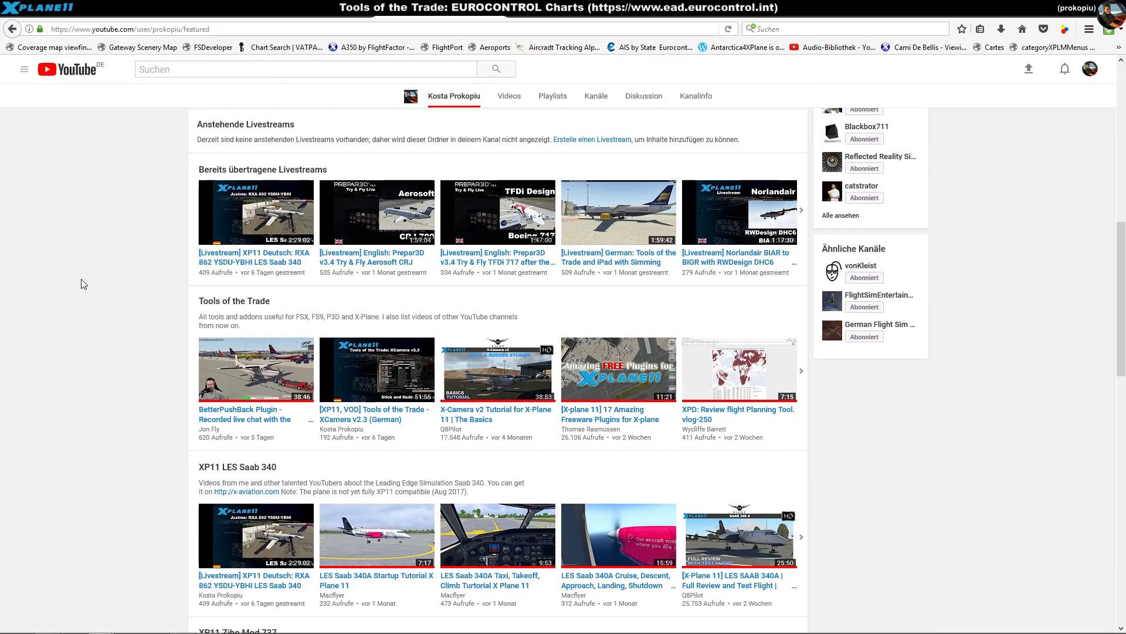
scroll(81, 284, "down", 5)
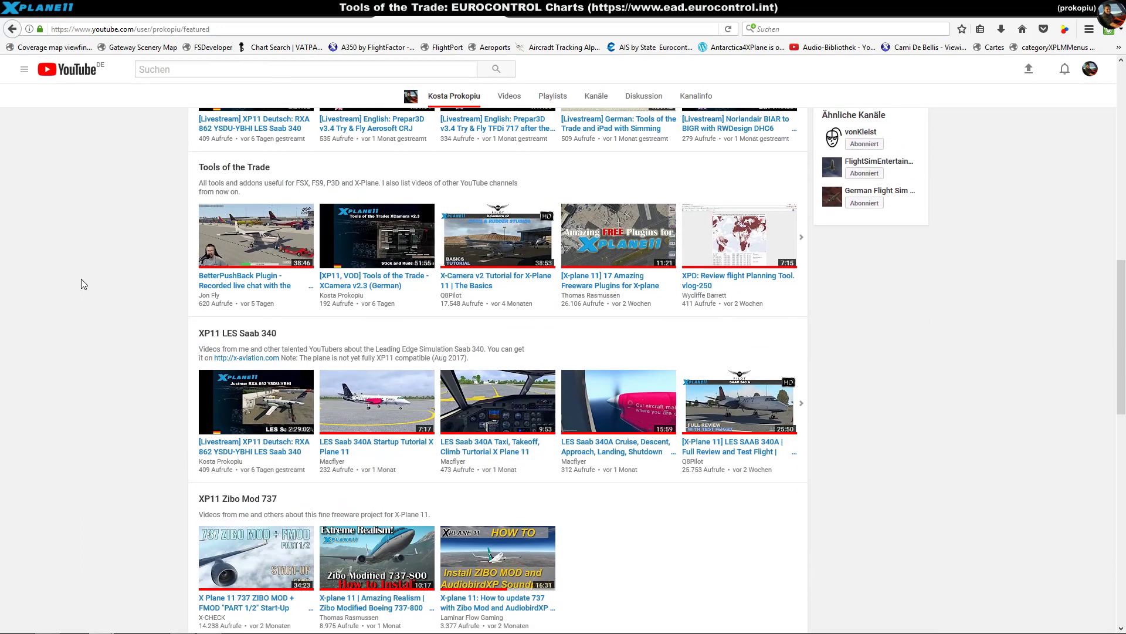
scroll(81, 284, "down", 2)
scroll(81, 284, "down", 3)
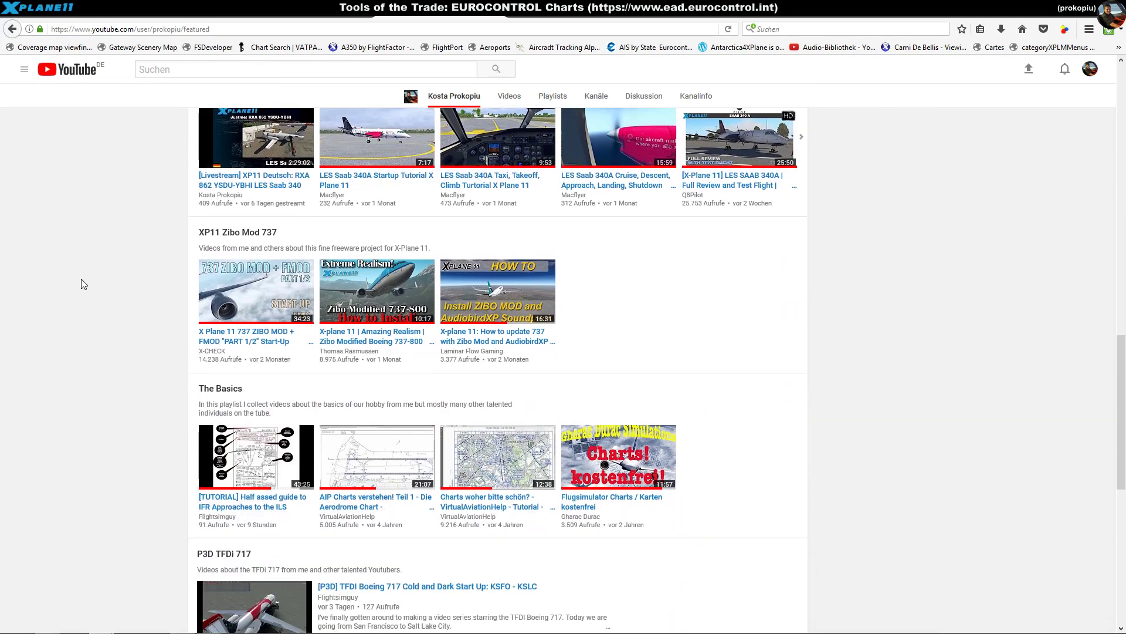
scroll(81, 284, "up", 10)
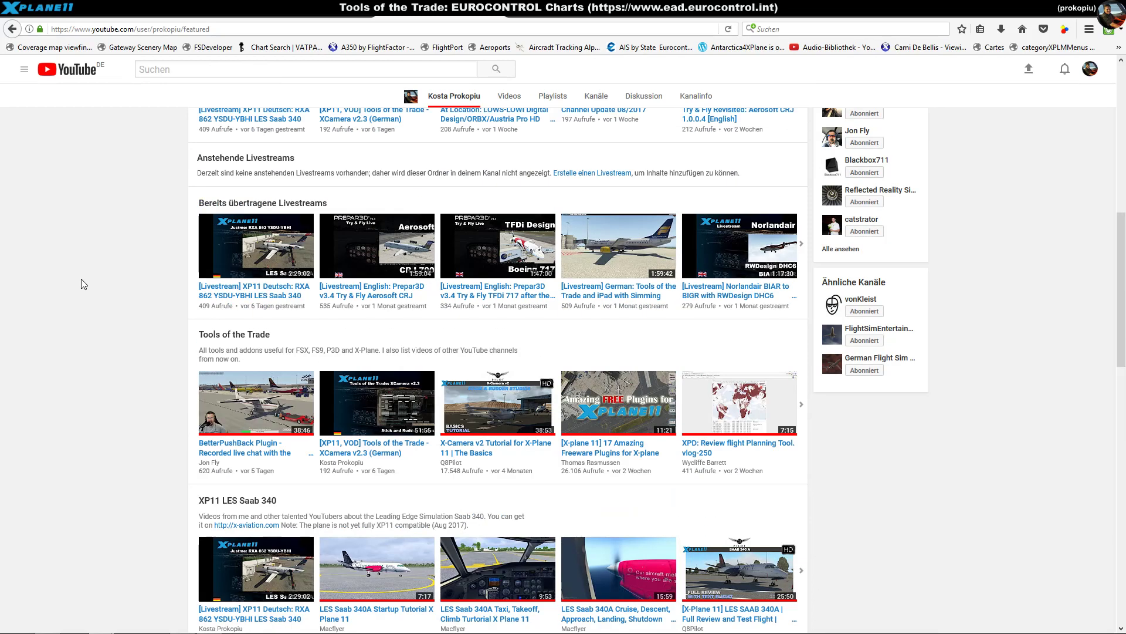
scroll(81, 283, "up", 3)
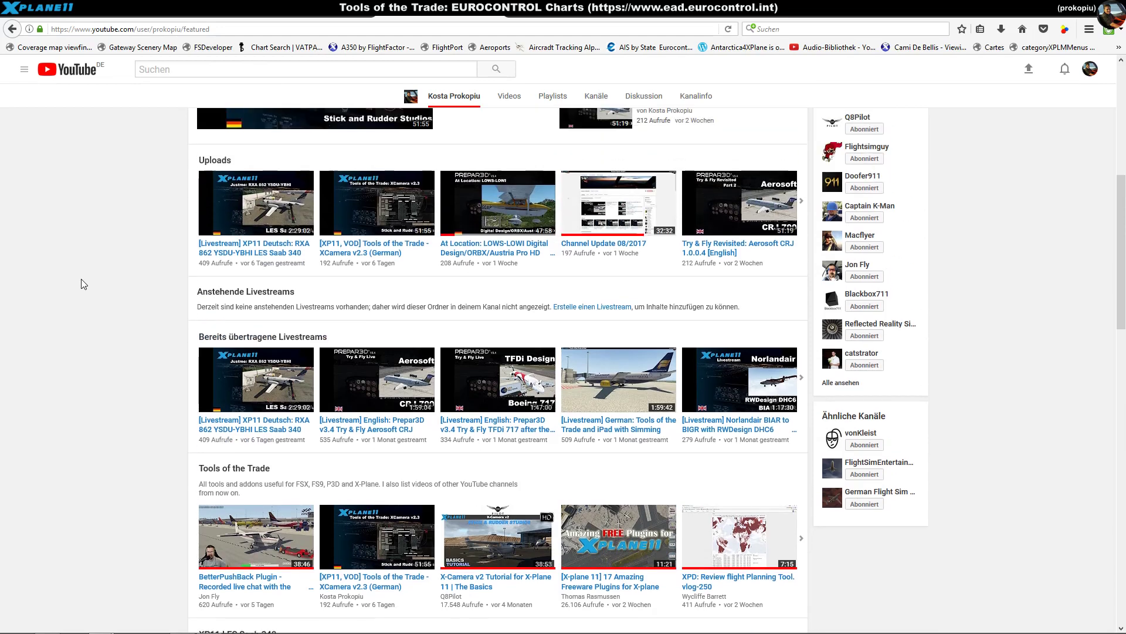
scroll(81, 284, "up", 4)
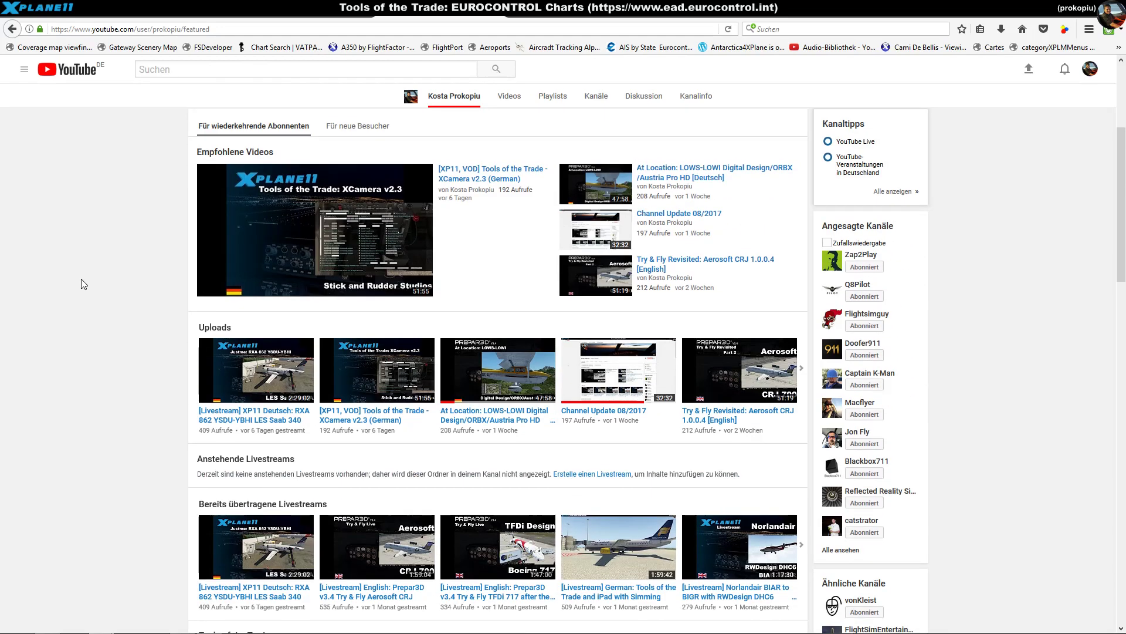
scroll(84, 284, "down", 5)
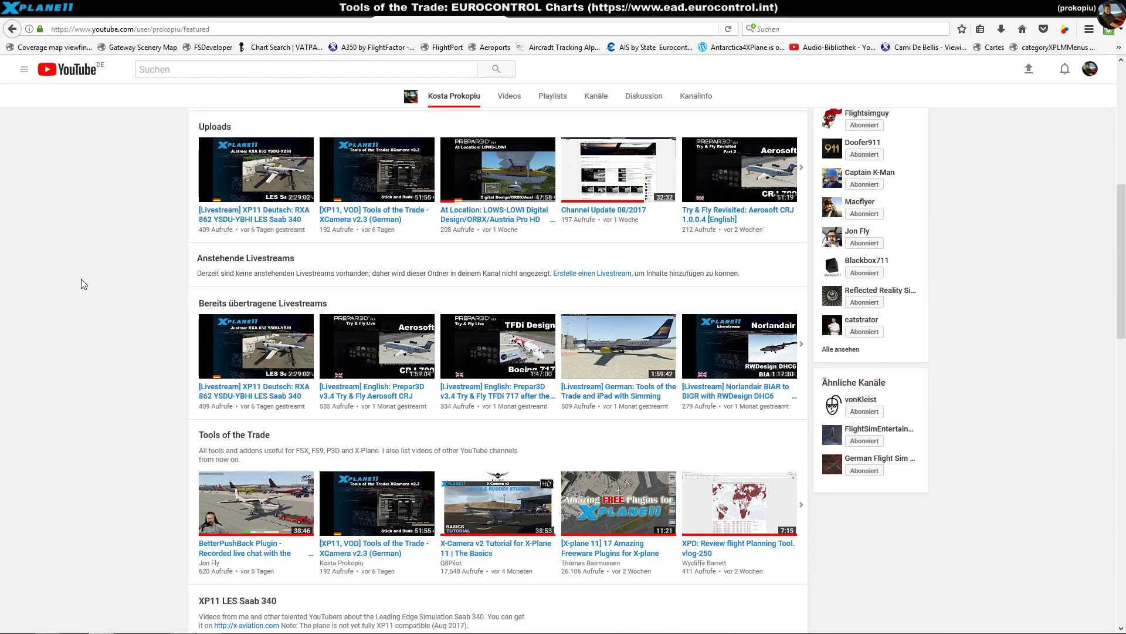
scroll(94, 284, "down", 4)
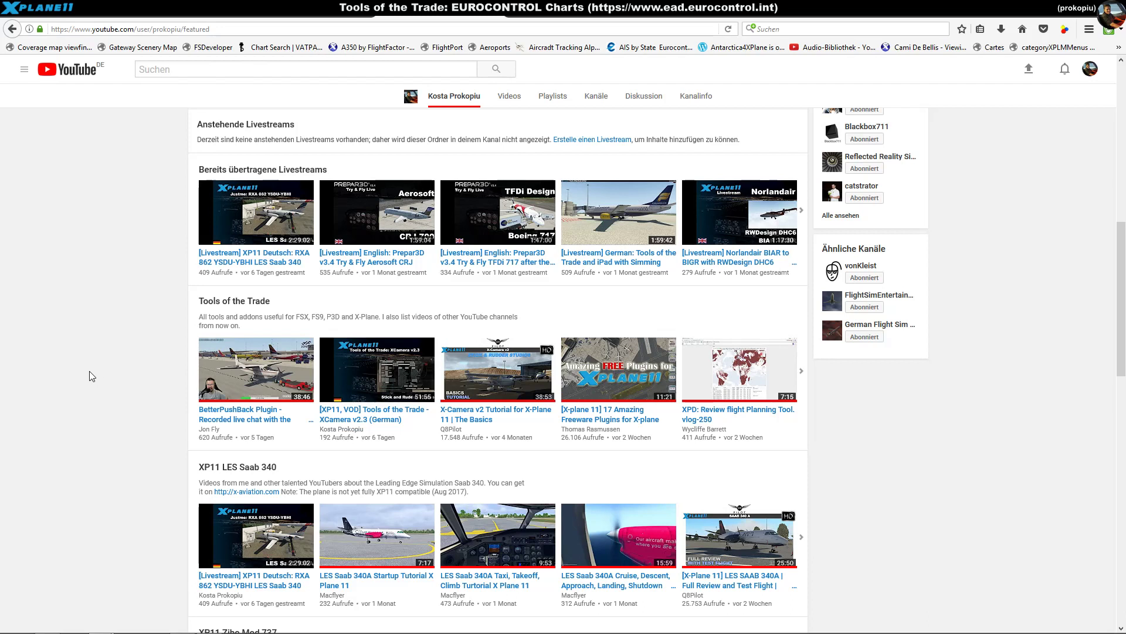
Scroll down to the 'XP11 IXEG 737-300' and 'Online Flying with VATSIM/IVAO' shelves
scroll(89, 378, "down", 8)
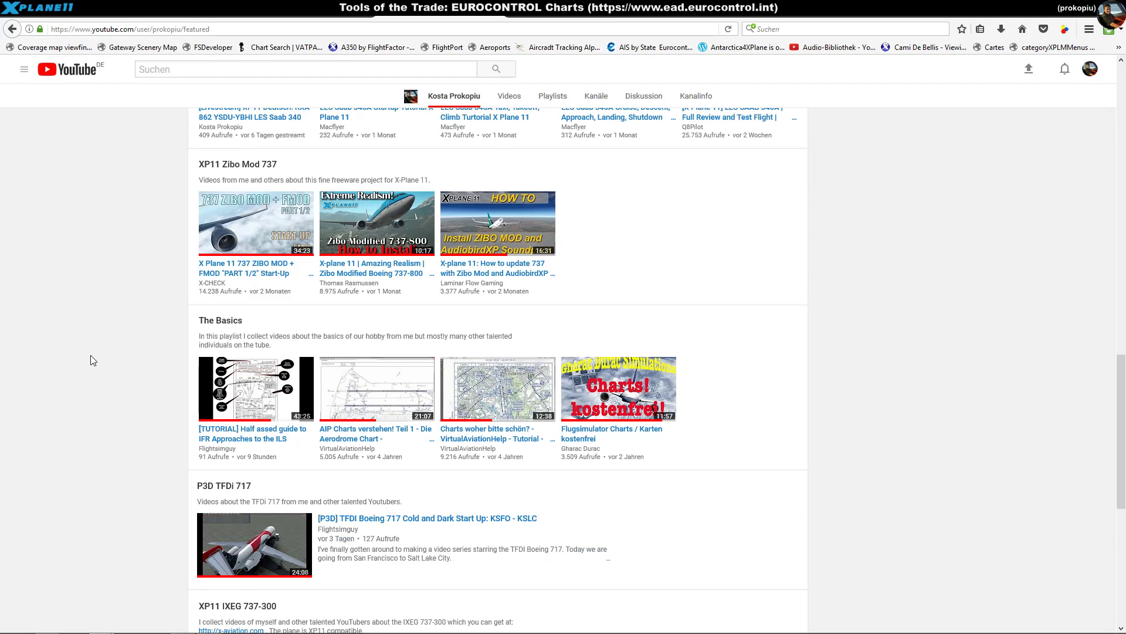
scroll(90, 354, "up", 1)
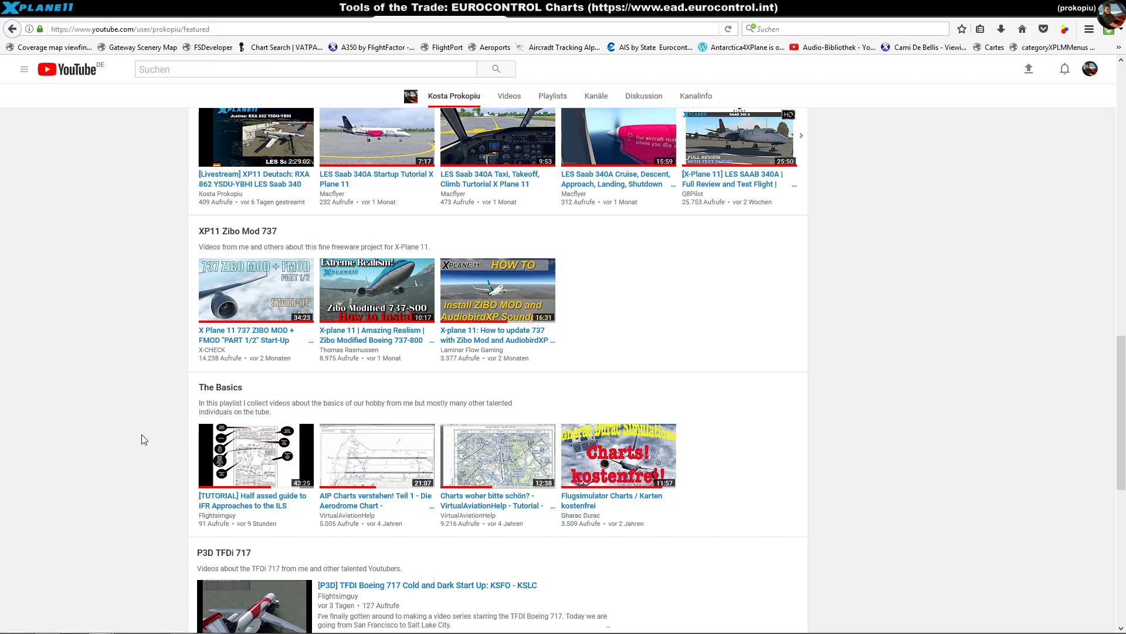
scroll(159, 426, "down", 5)
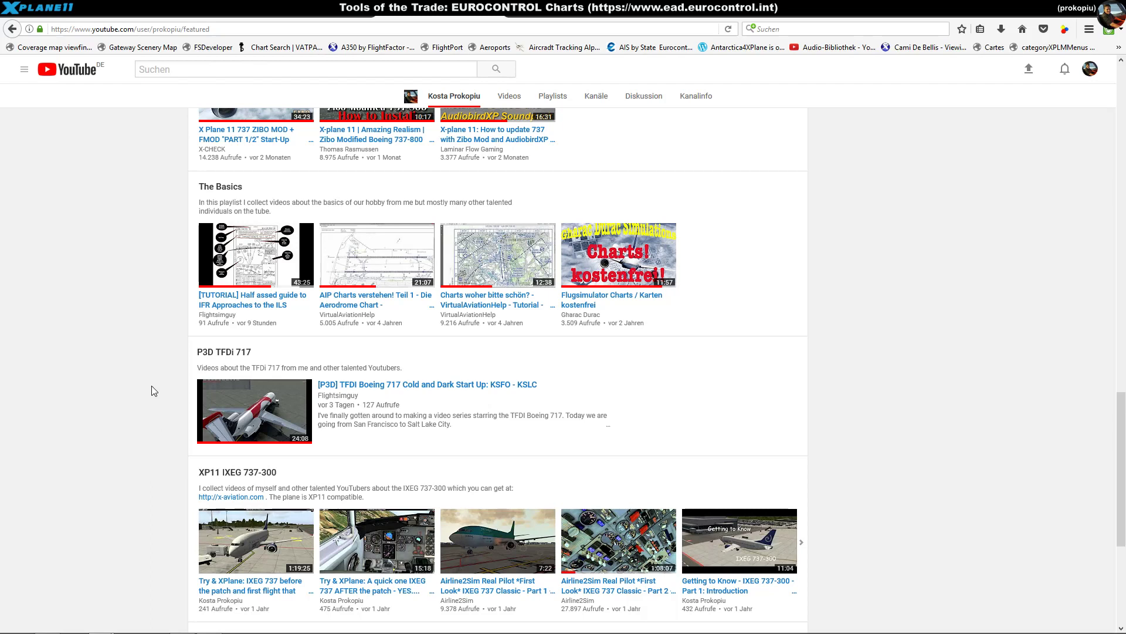
scroll(152, 385, "down", 4)
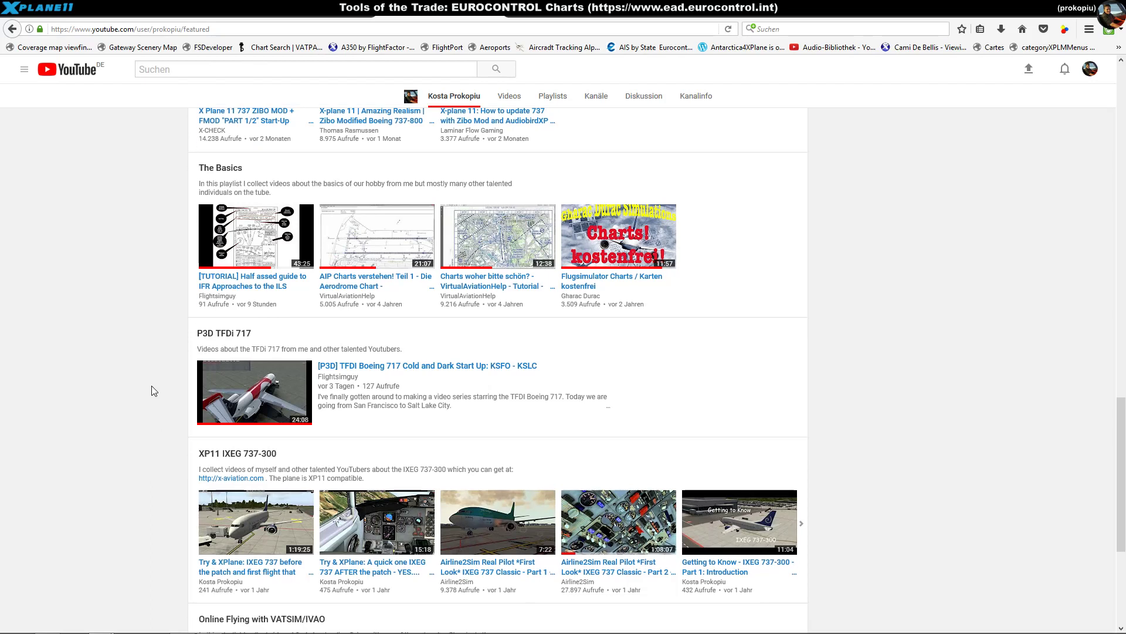
Scroll further to show the 'Online Flying with VATSIM/IVAO' videos near the page bottom
scroll(152, 387, "down", 4)
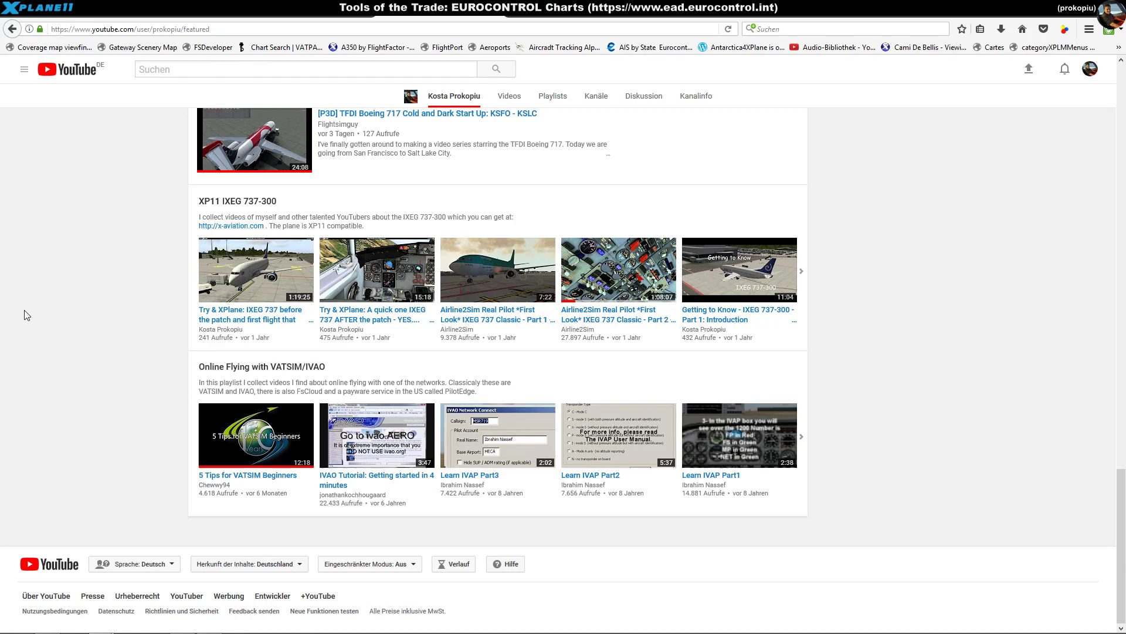
left_click(88, 29)
type("https://www.ead.eurocontrol.int/eadcms/eadsite/index.html")
key("Return")
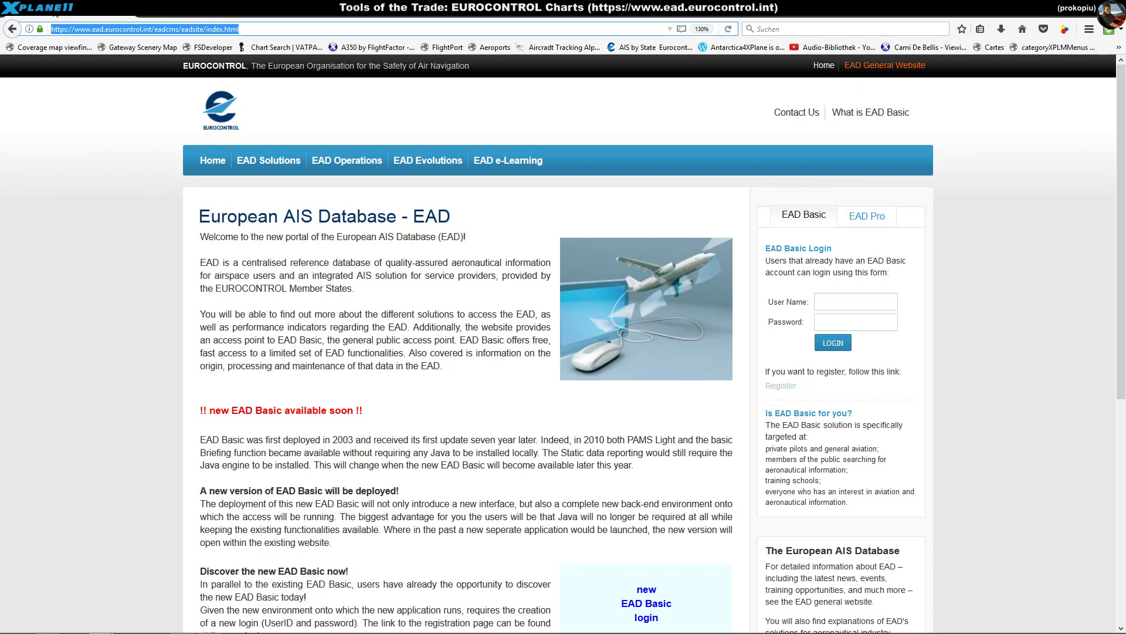
Paste the registration address to load the EAD Basic Registration Form
type("https://www.ead.eurocontrol.int/publicuser/public/pu/registration.jsp")
key("Return")
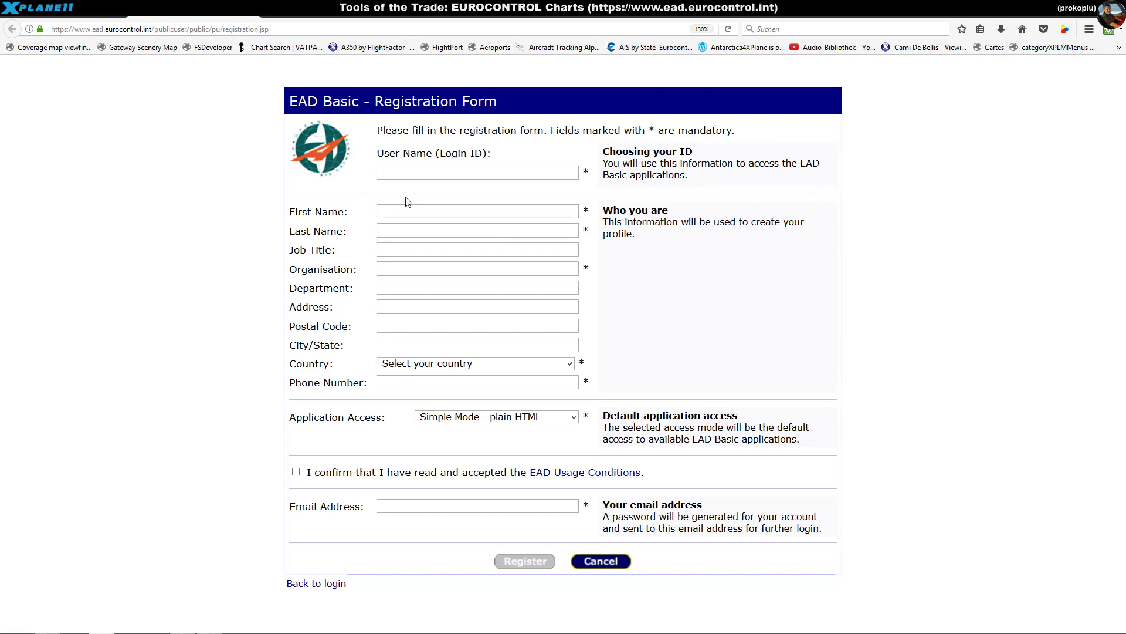
left_click(401, 170)
left_click(400, 212)
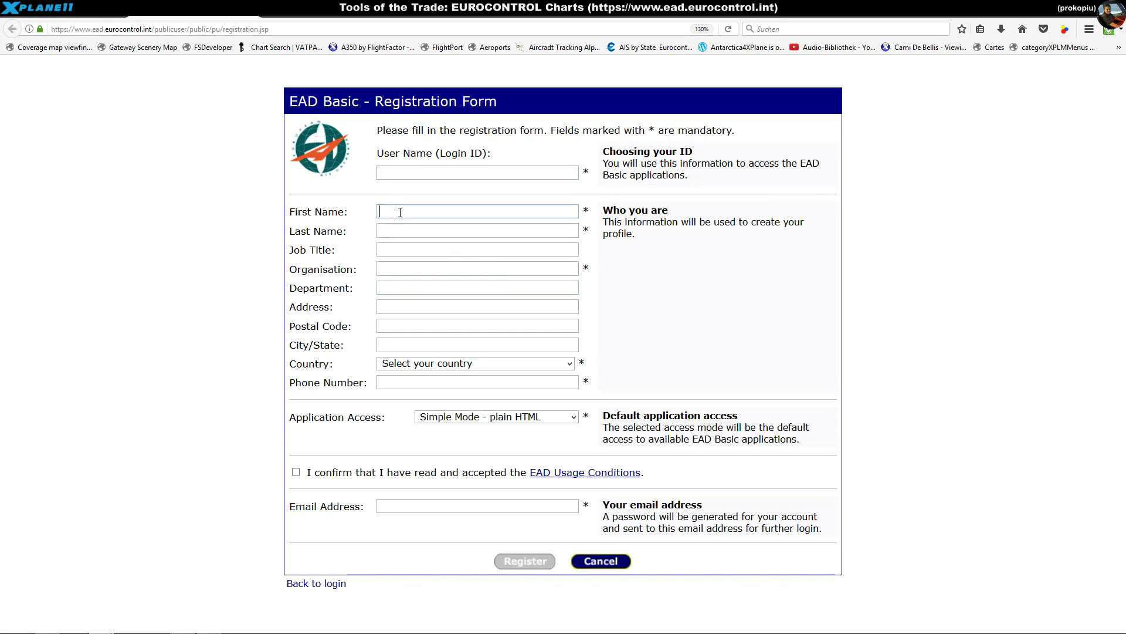
left_click(449, 271)
left_click(531, 367)
scroll(493, 457, "down", 9)
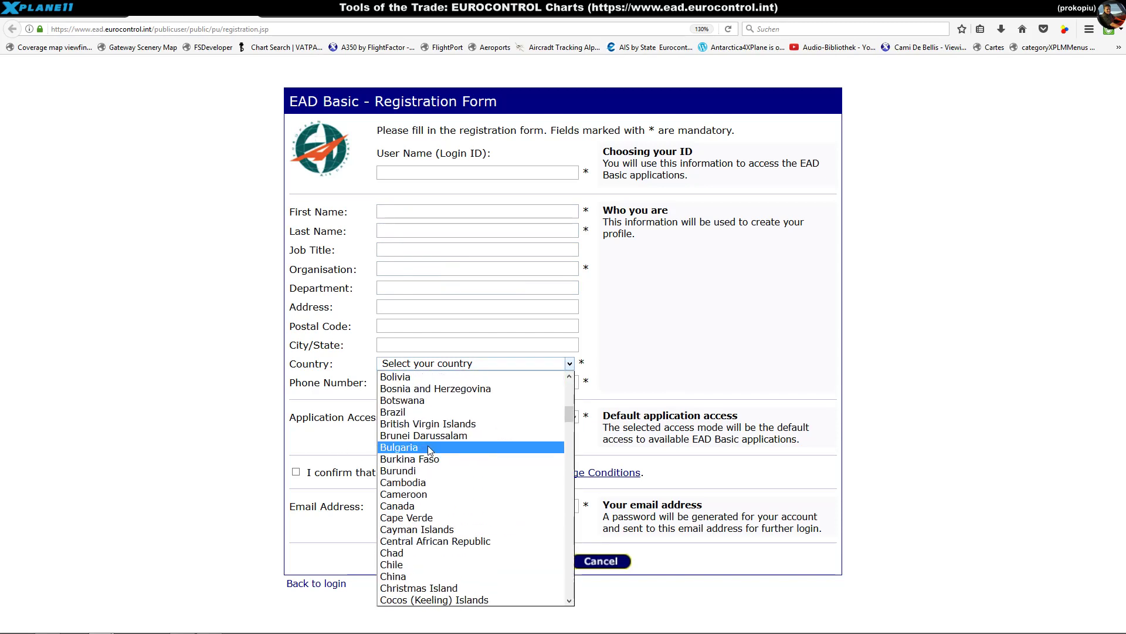
scroll(432, 410, "down", 8)
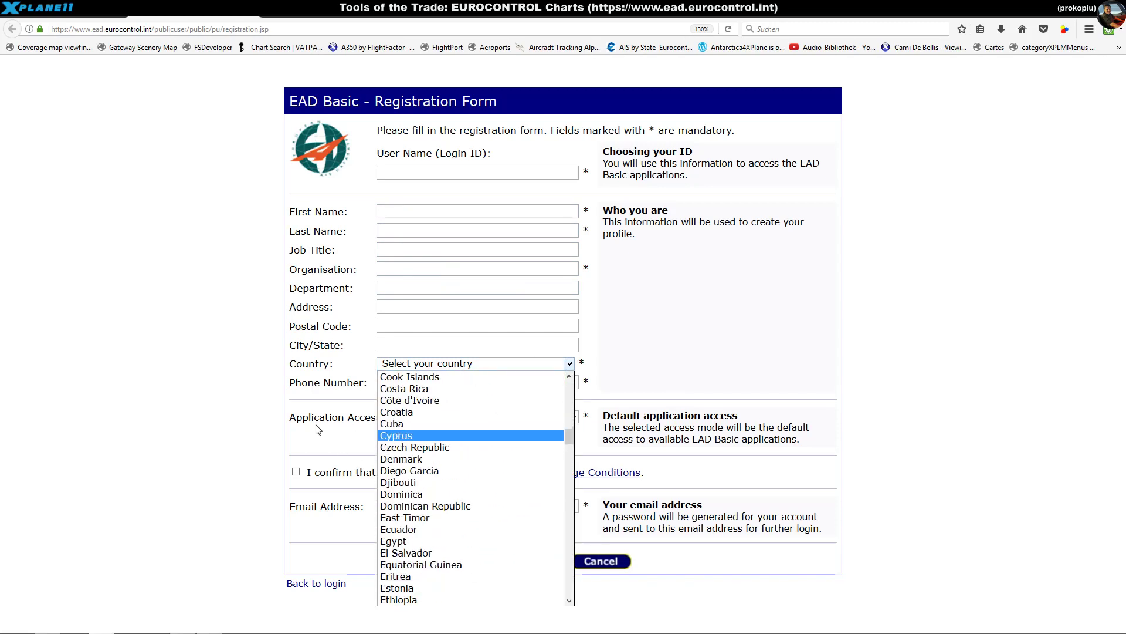
left_click(169, 387)
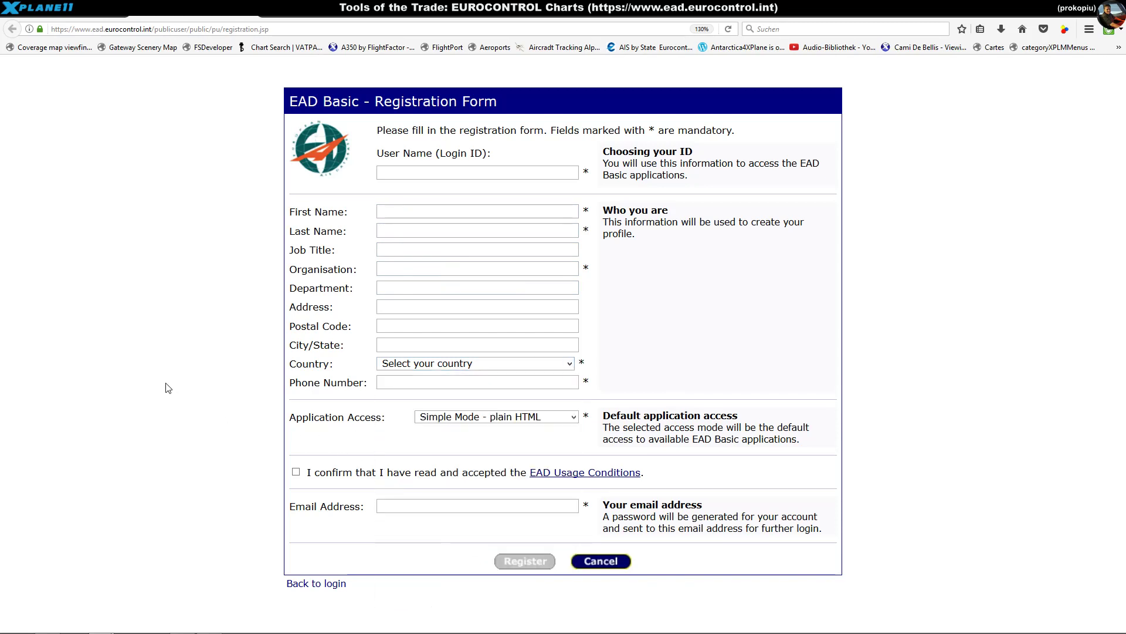
left_click(504, 384)
left_click(434, 419)
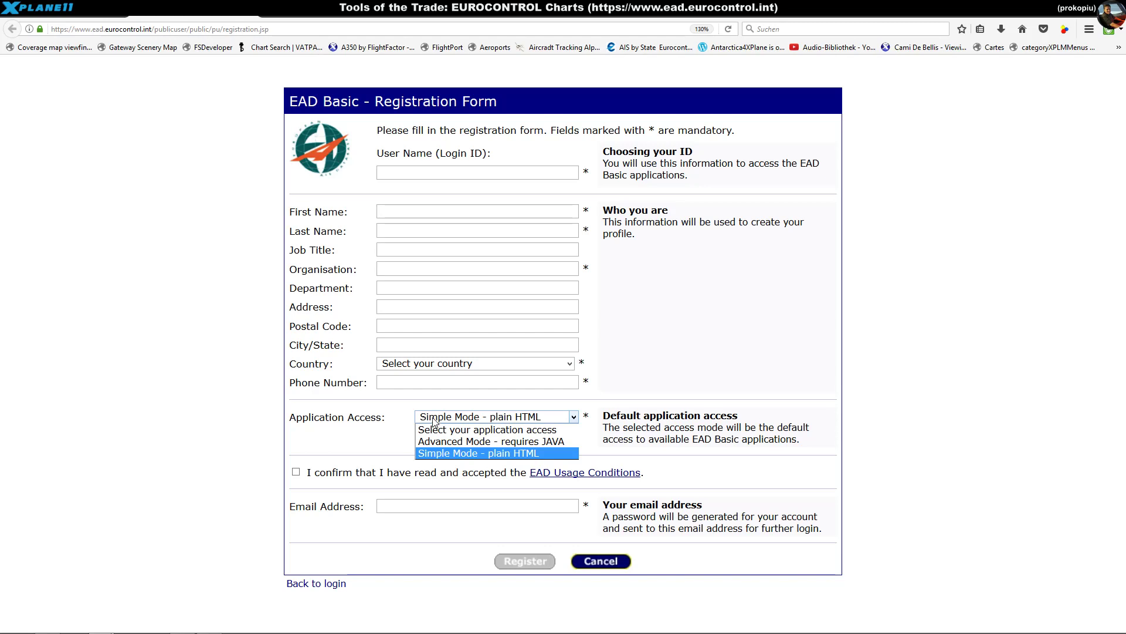
left_click(292, 436)
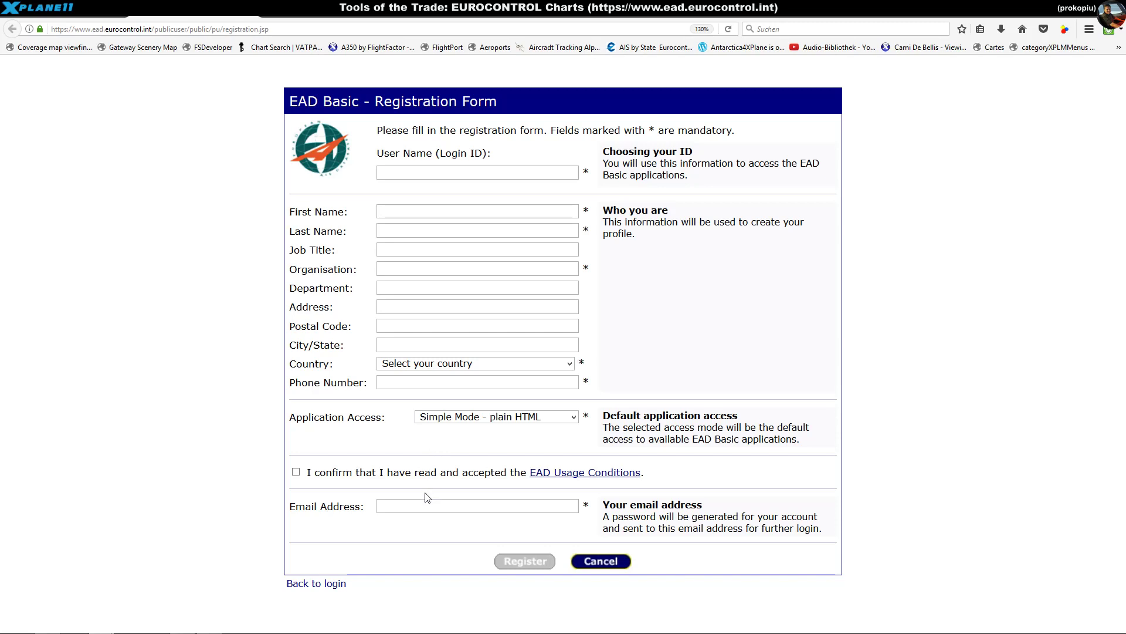
left_click(421, 507)
Open the EAD Usage Conditions and read the legal notes and disclaimer
left_click(610, 479)
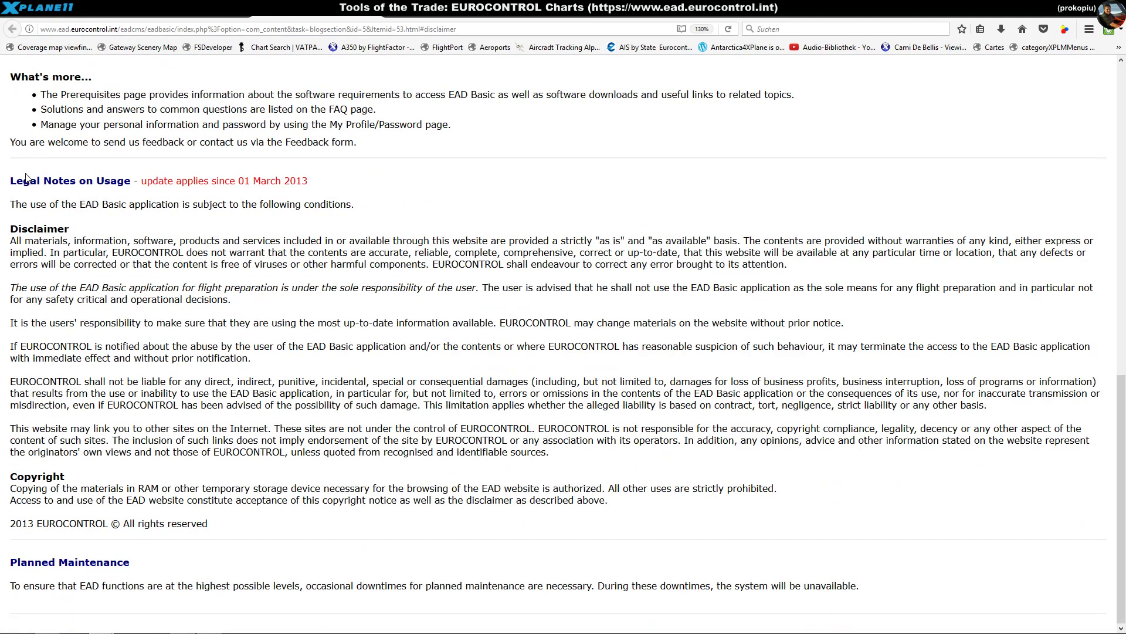
left_click_drag(27, 176, 389, 420)
left_click(390, 421)
left_click_drag(72, 281, 151, 376)
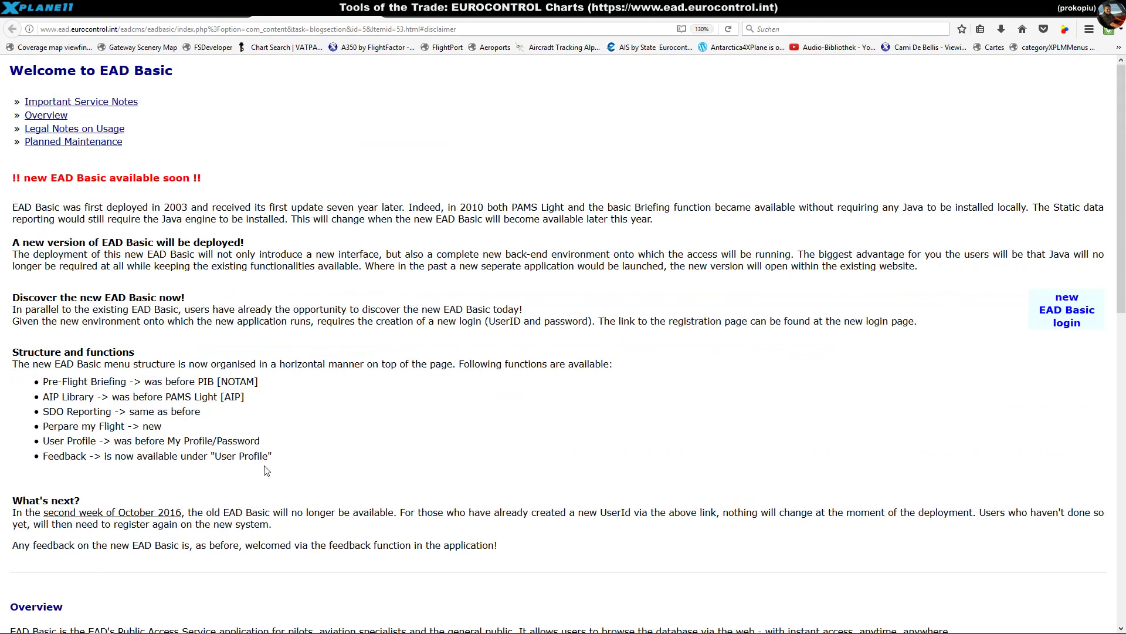
left_click_drag(25, 181, 194, 179)
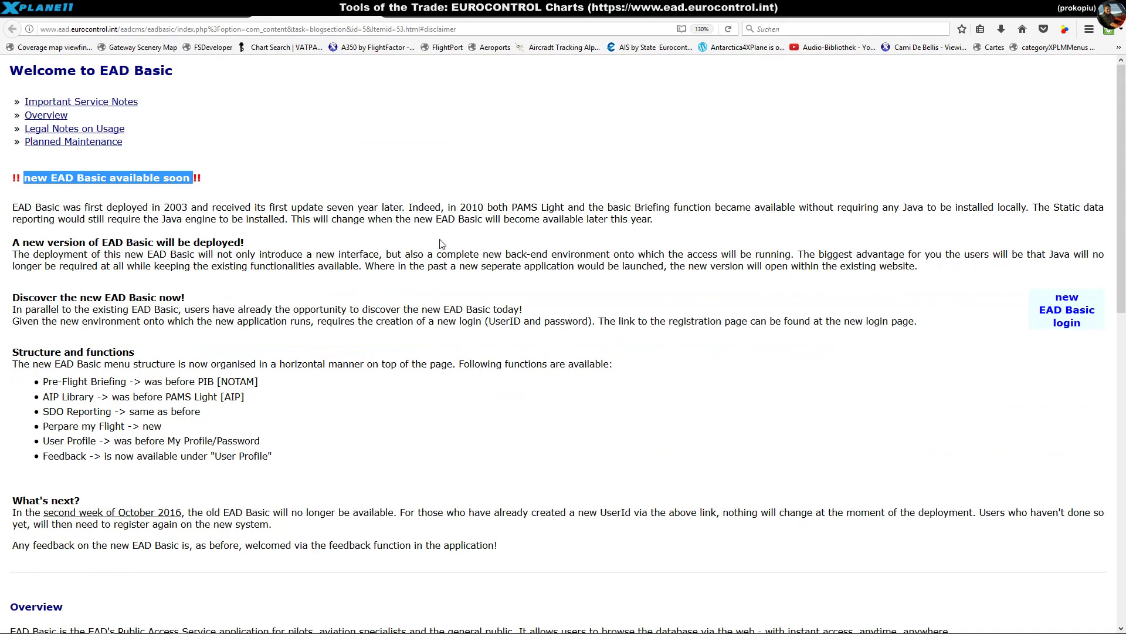
Switch to the signed-in EAD Basic Home tab
left_click(162, 15)
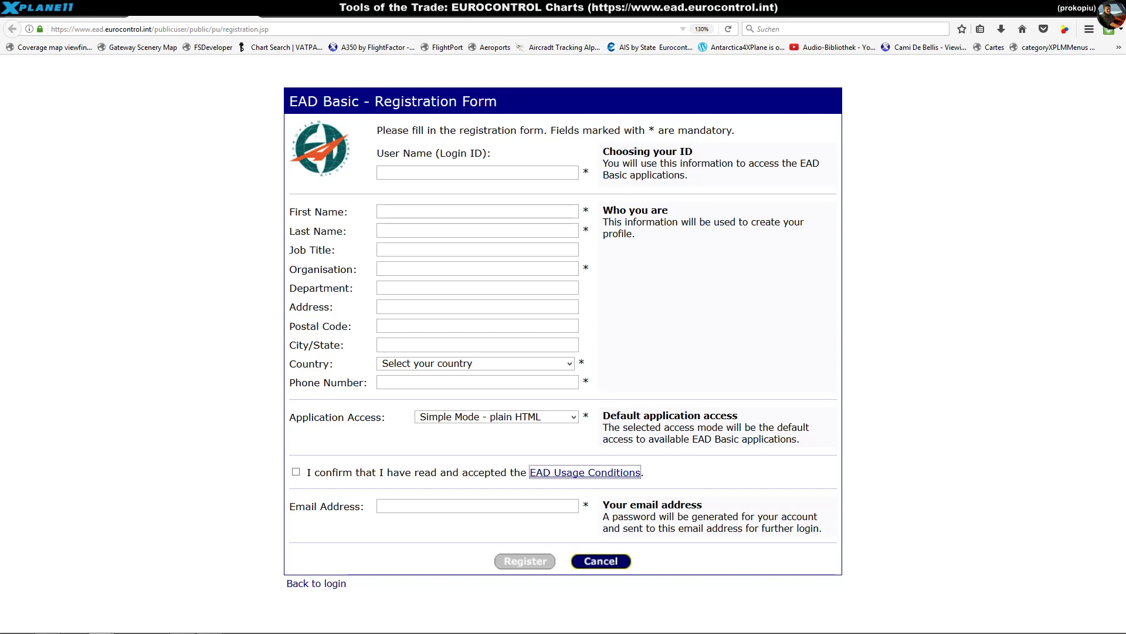
left_click(339, 20)
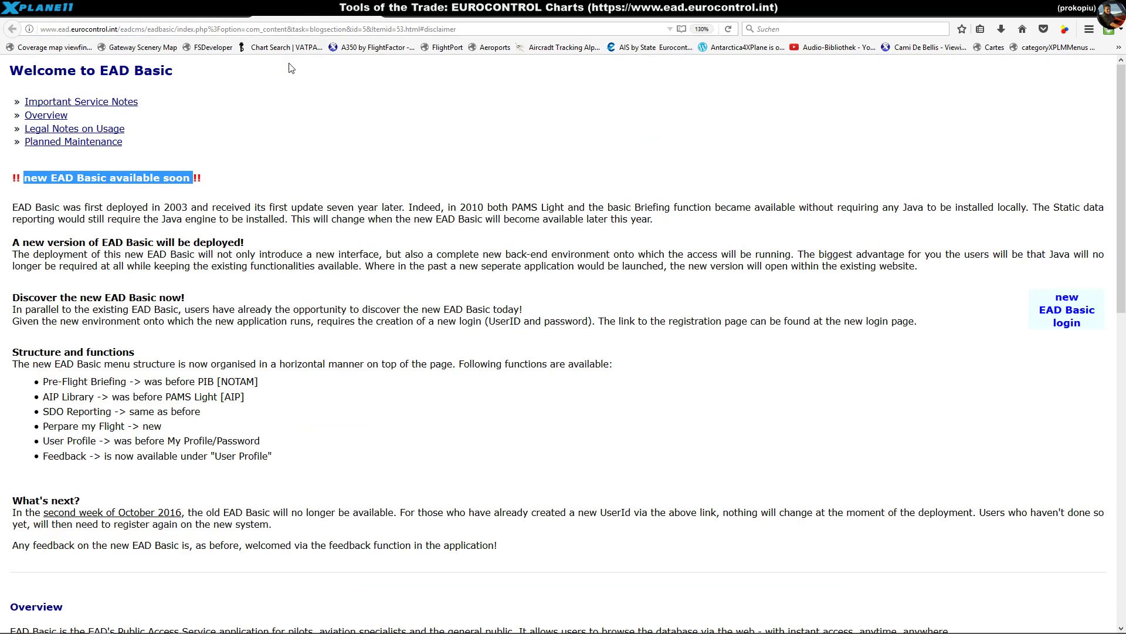
left_click(427, 21)
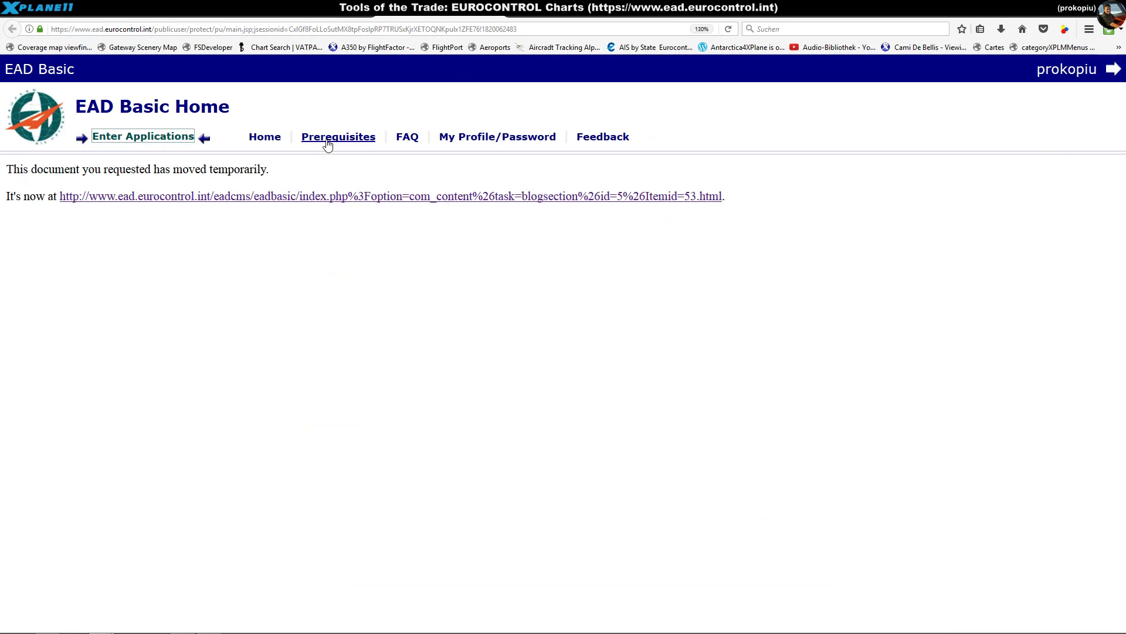
Enter Applications, accept the legal notice and open PAMS Light [AIP] Document Resources
left_click(119, 137)
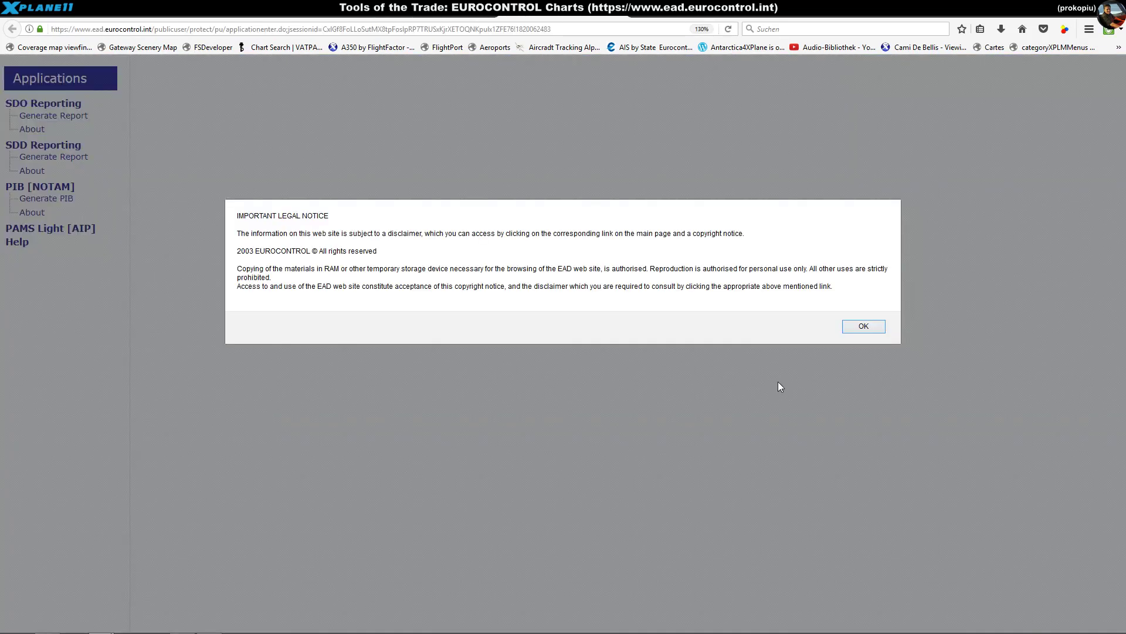
left_click(863, 326)
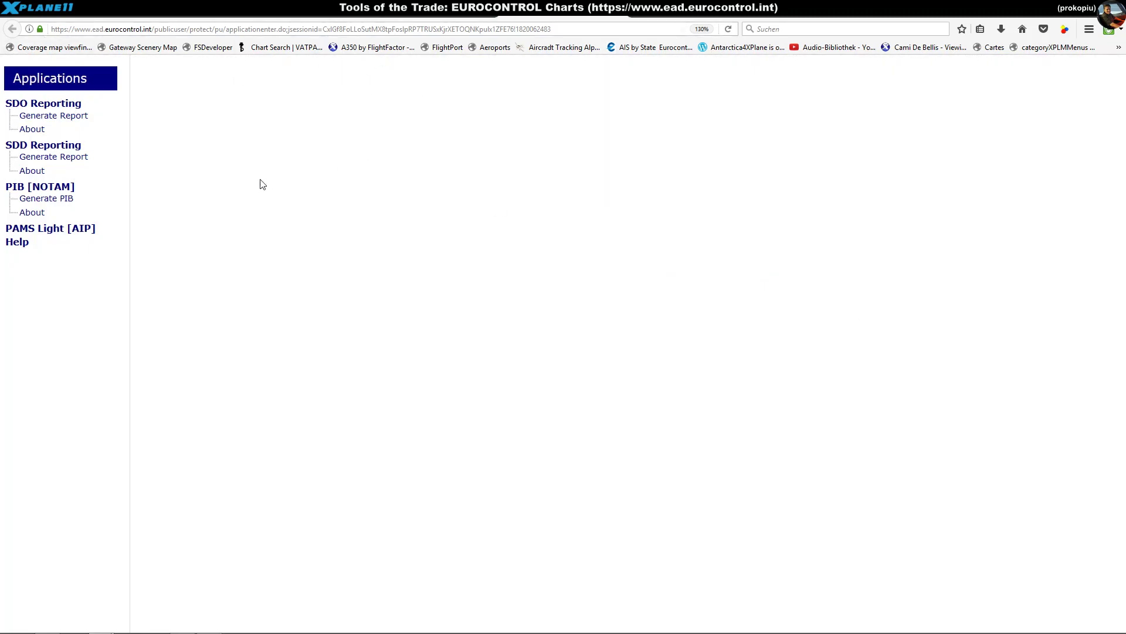
right_click(233, 173)
left_click(175, 144)
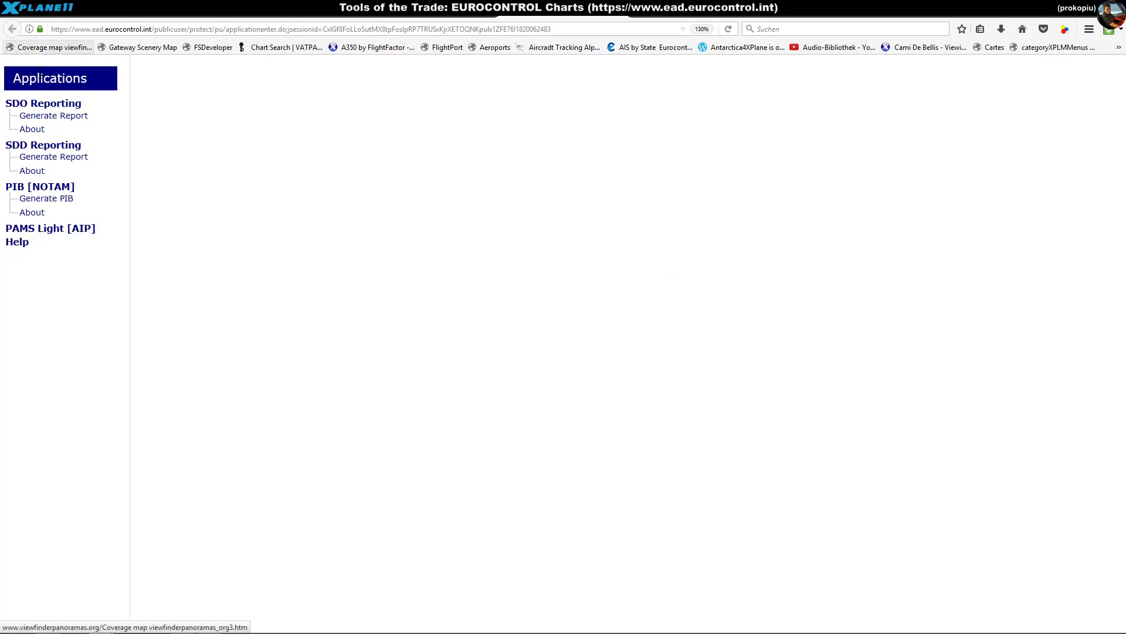
left_click(50, 229)
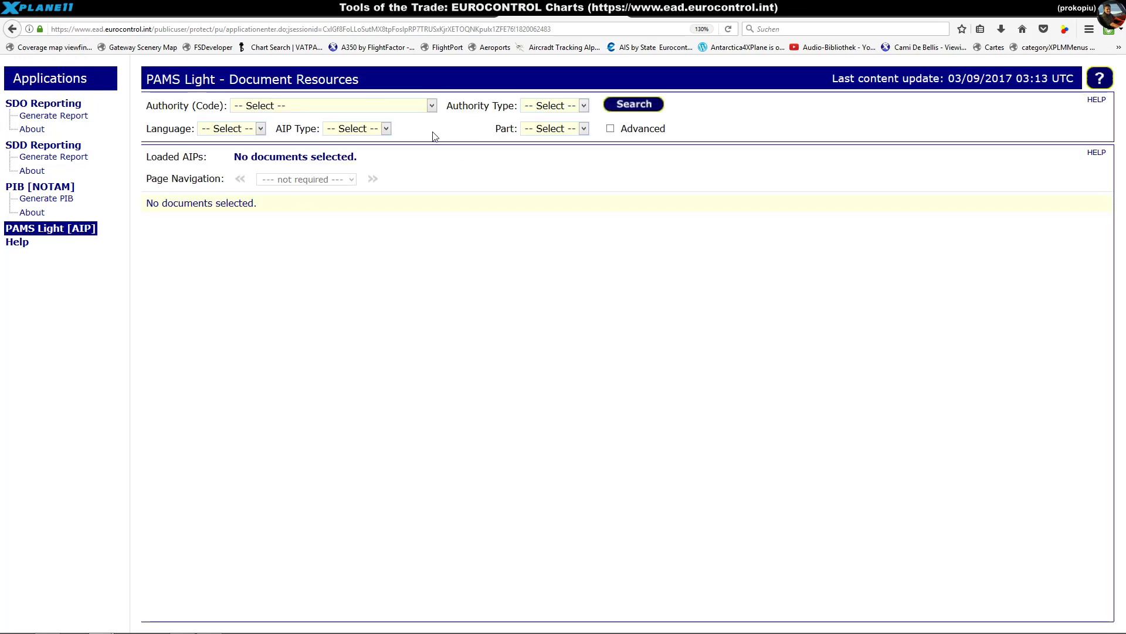
Bring up and dismiss page context menus on the PAMS Light search form
right_click(434, 136)
left_click(342, 329)
right_click(870, 113)
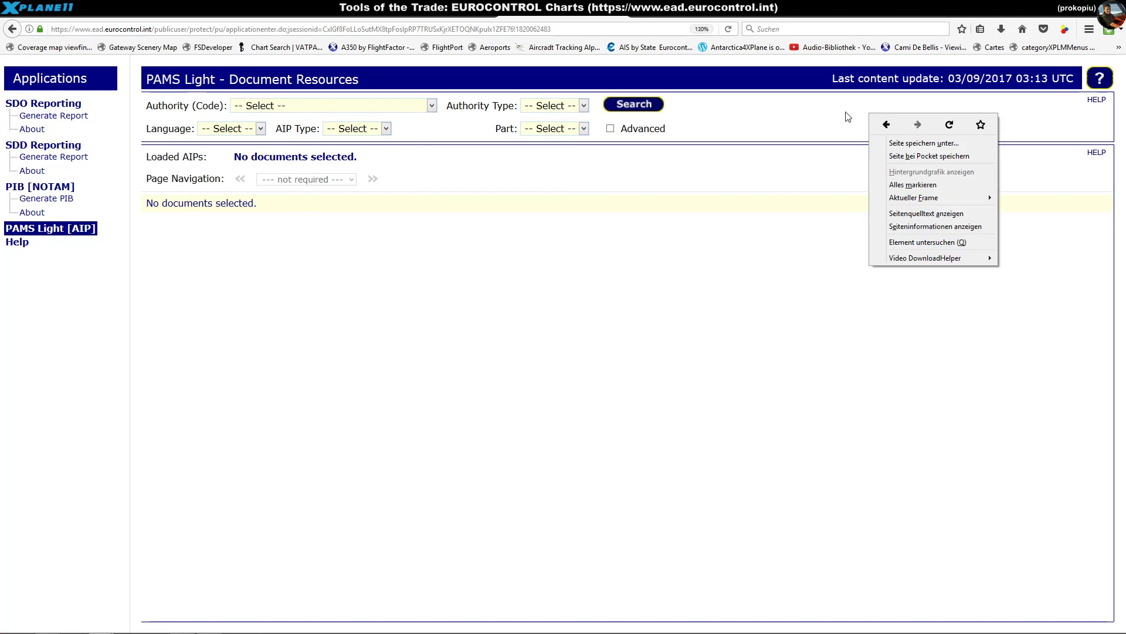
right_click(765, 117)
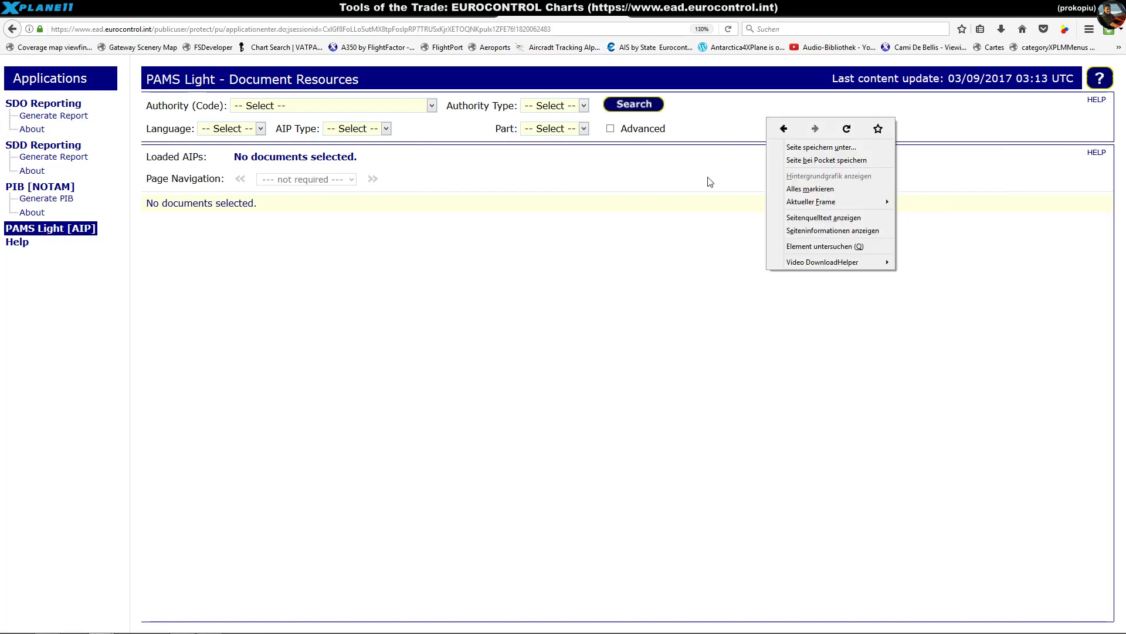
left_click(686, 329)
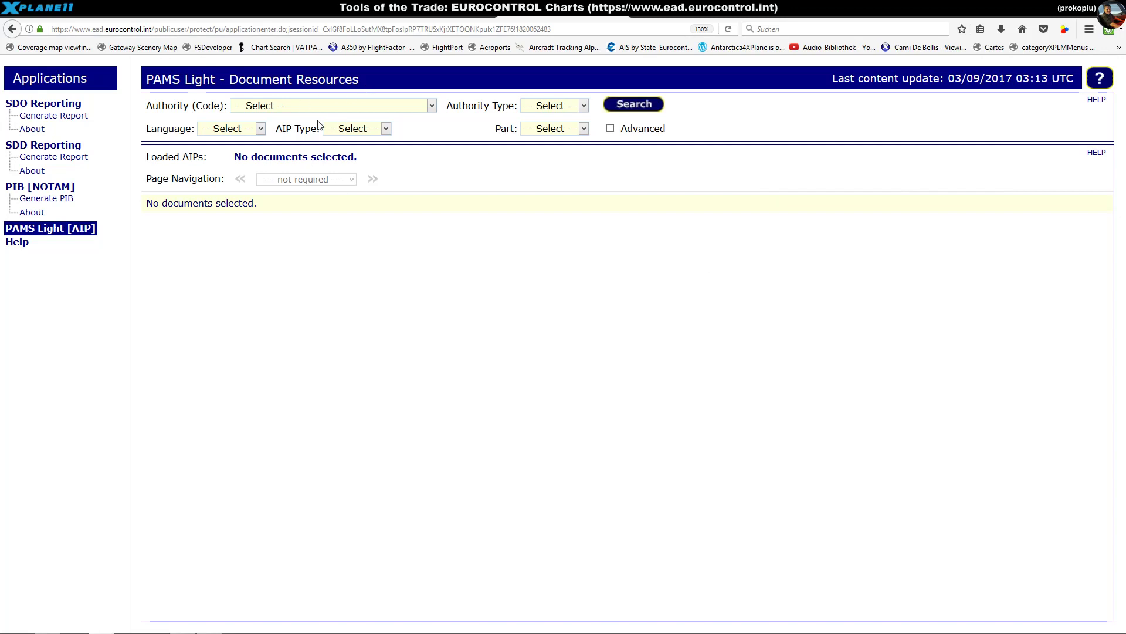
left_click(432, 107)
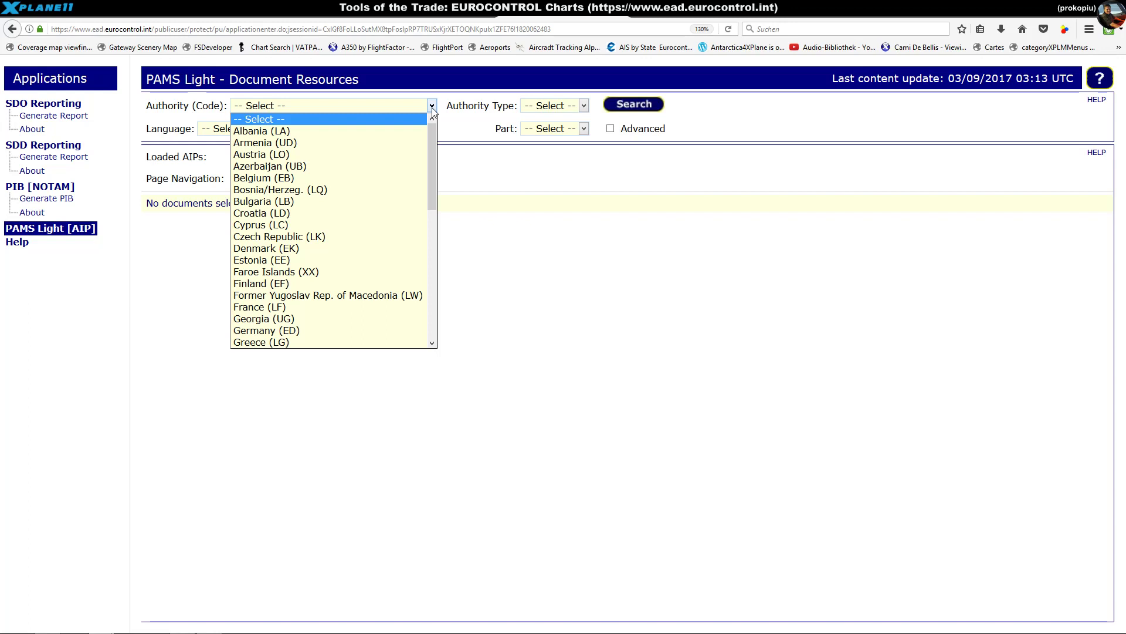
left_click_drag(430, 153, 430, 305)
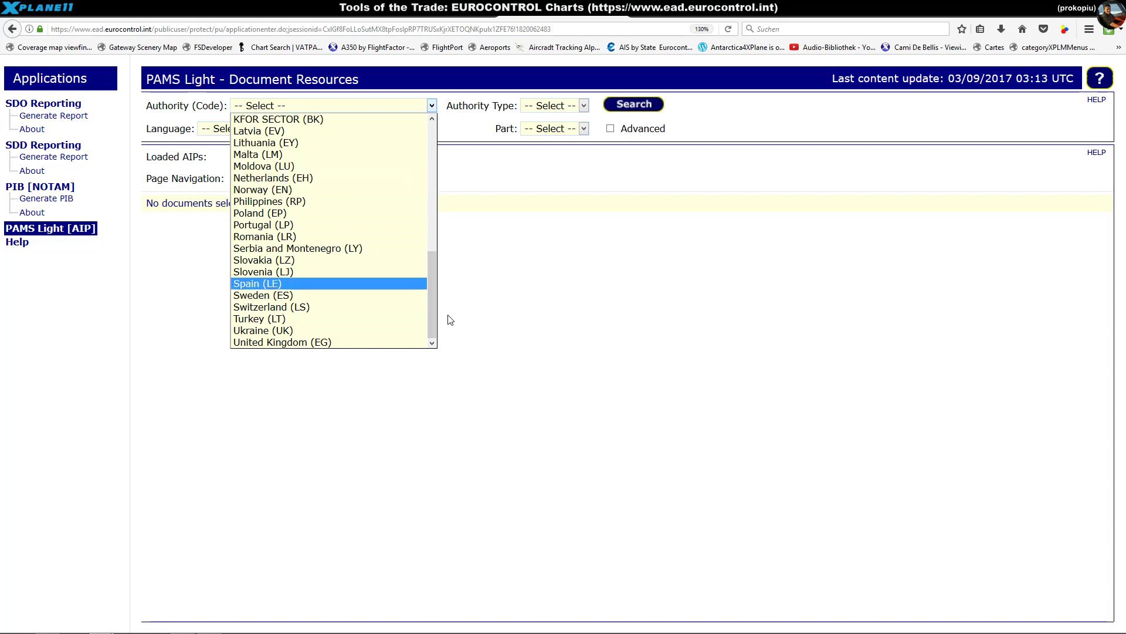
left_click_drag(432, 302, 422, 227)
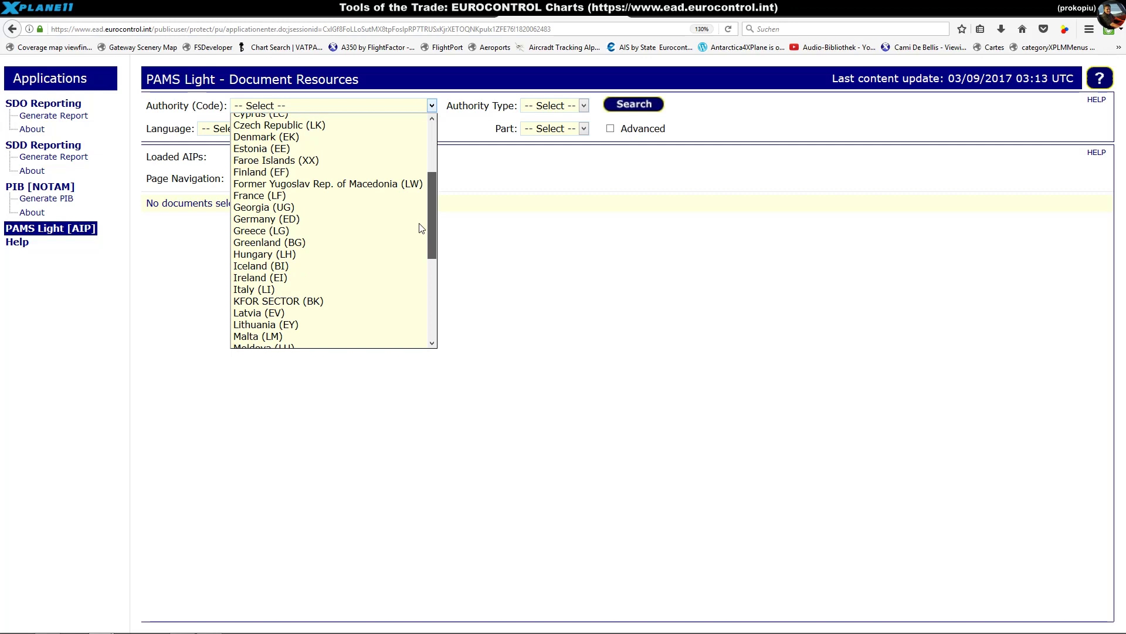
left_click_drag(421, 227, 422, 199)
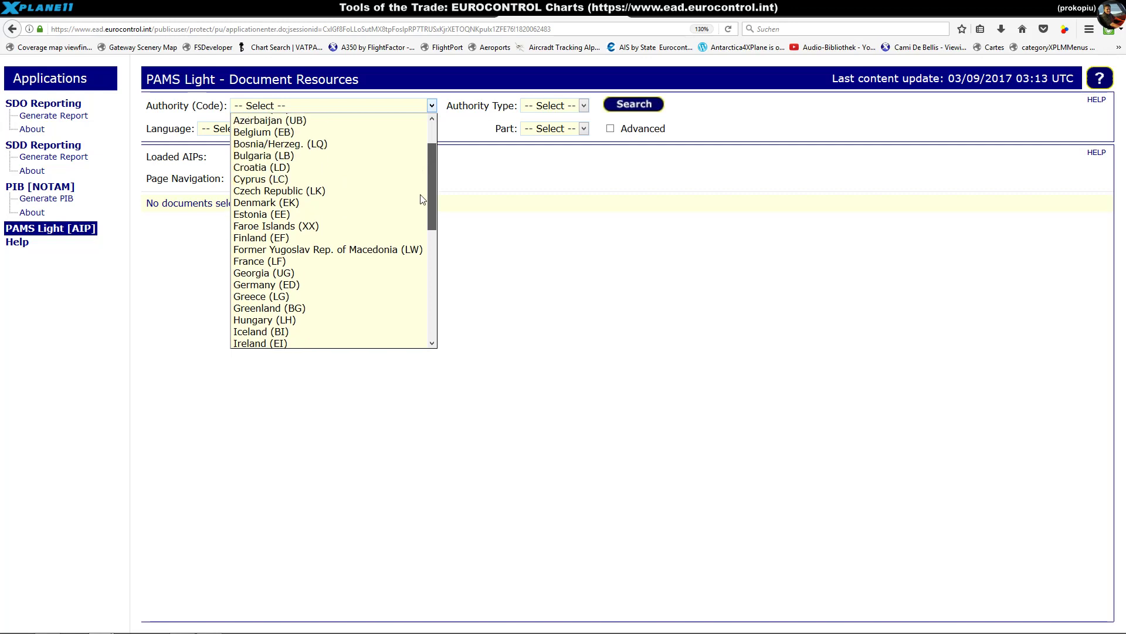
left_click_drag(422, 200, 425, 184)
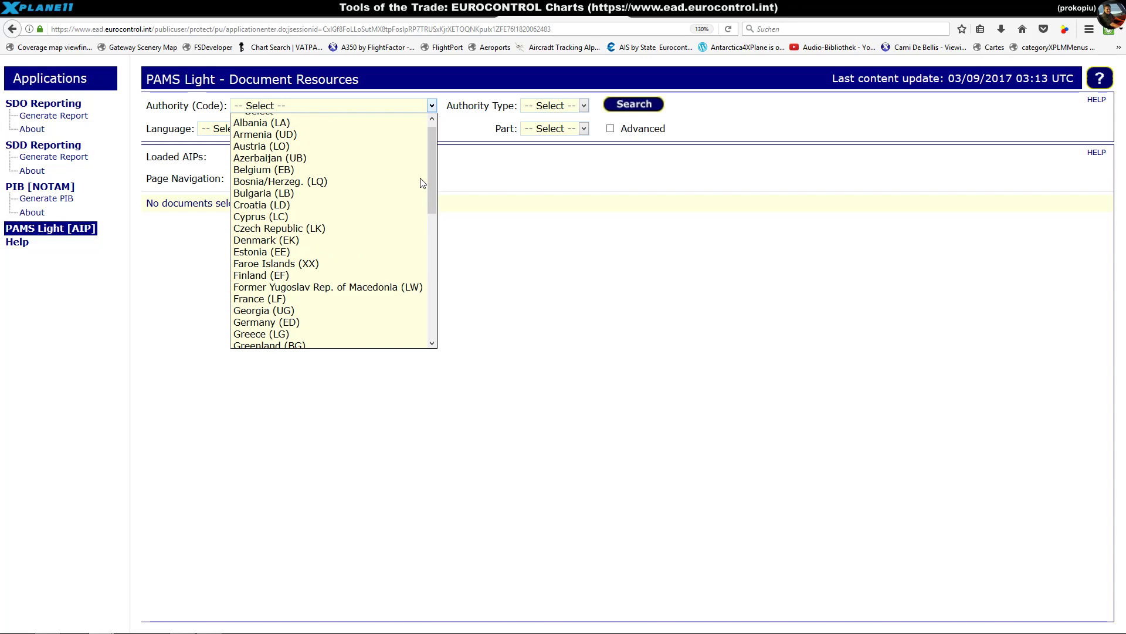
Choose Azerbaijan (UB) as authority and search its PAMS Light documents
left_click(298, 158)
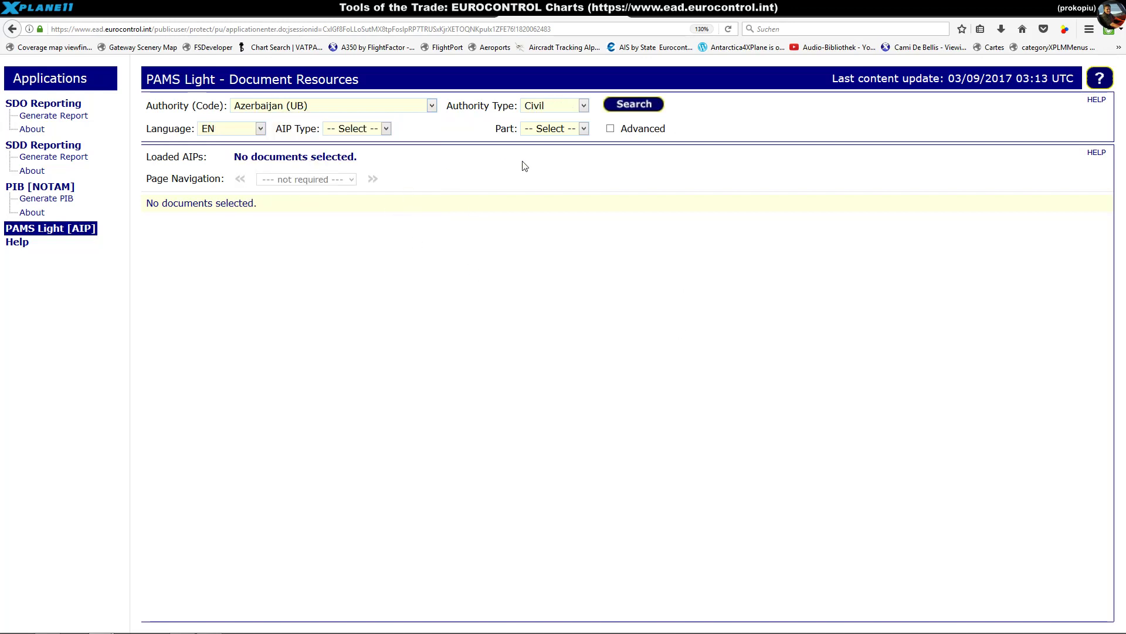
left_click(386, 129)
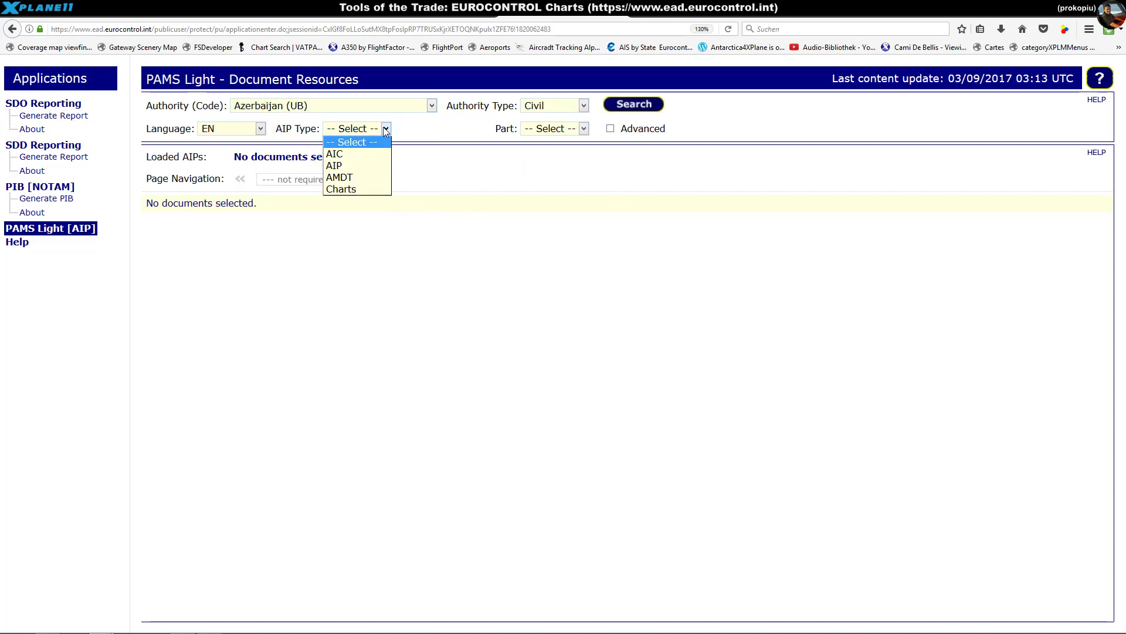
left_click(407, 135)
left_click(622, 105)
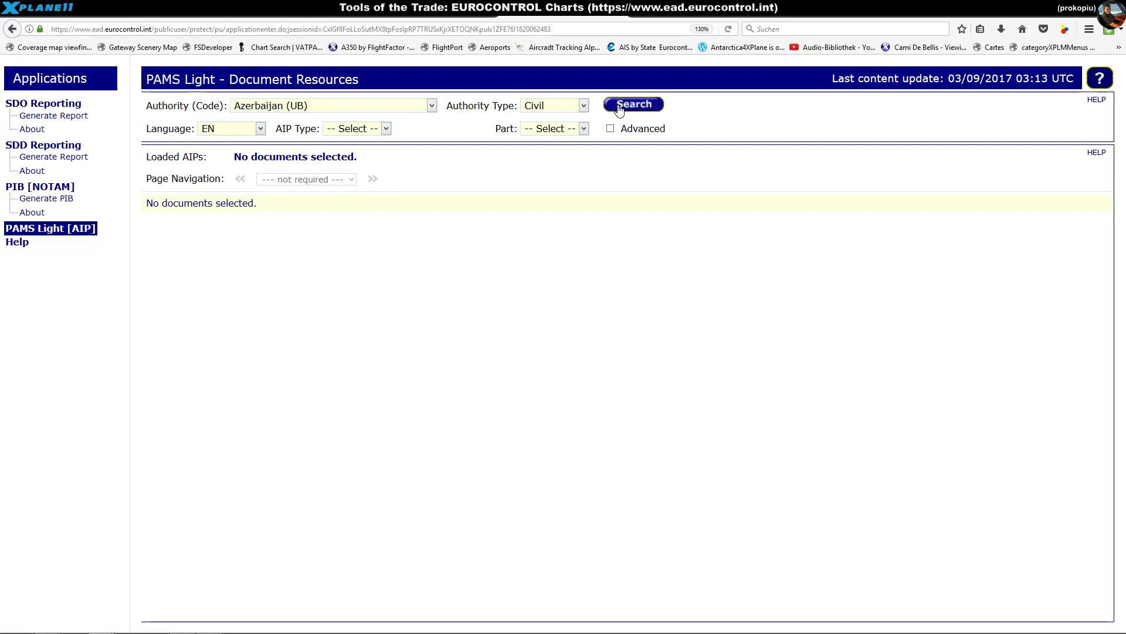
scroll(608, 245, "down", 6)
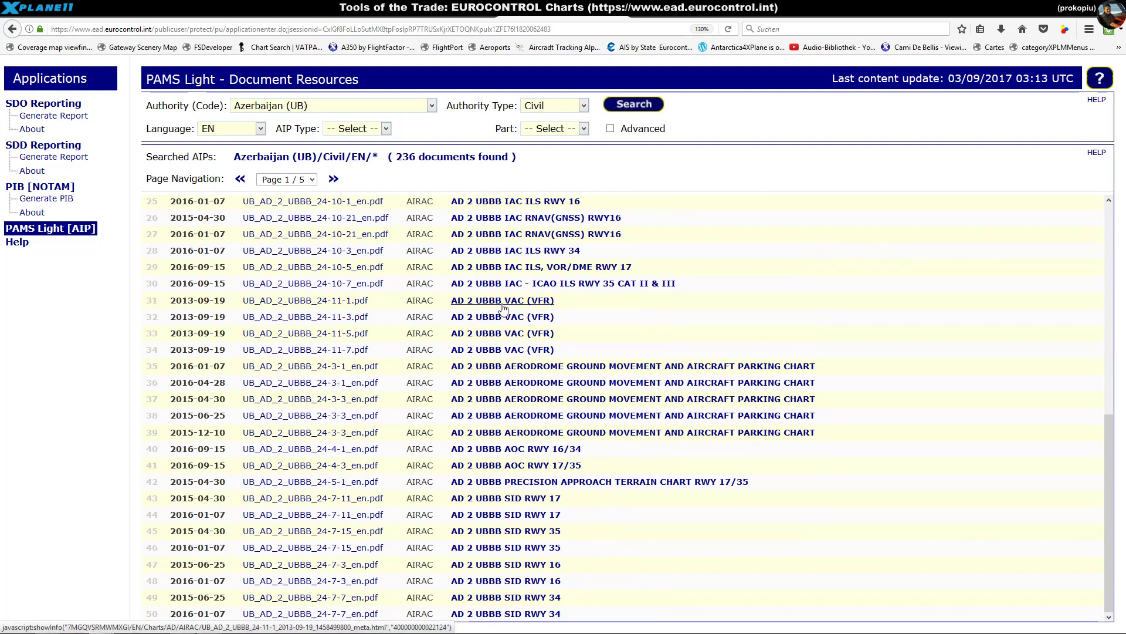
scroll(381, 223, "up", 6)
Set AIP Type to Charts and rerun the search, listing 149 chart documents
left_click(386, 129)
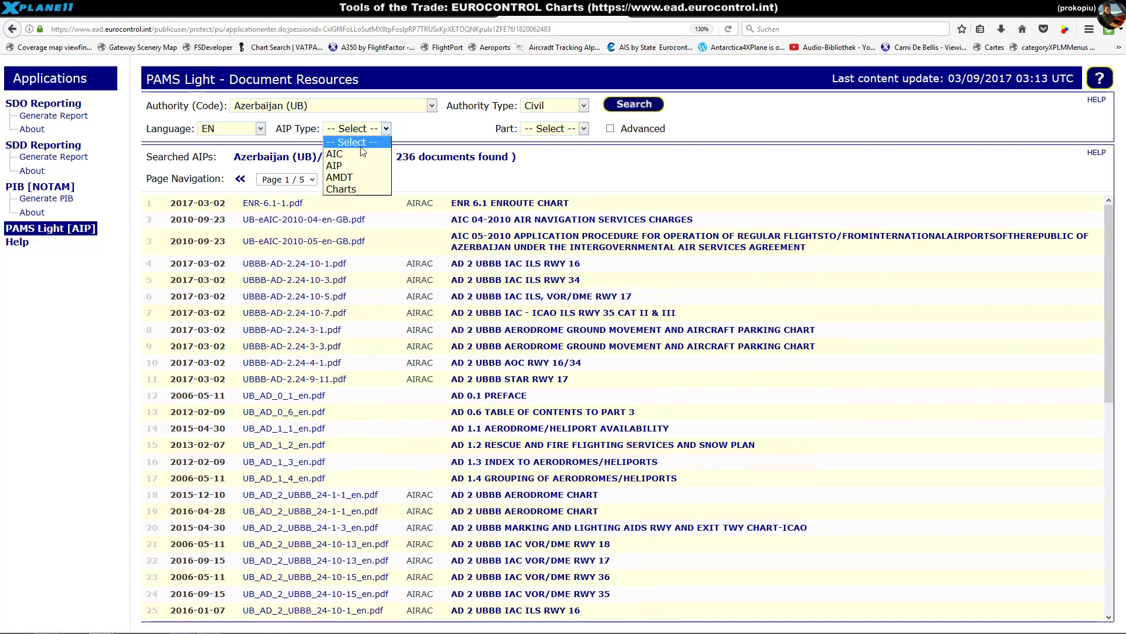
left_click(352, 195)
left_click(623, 106)
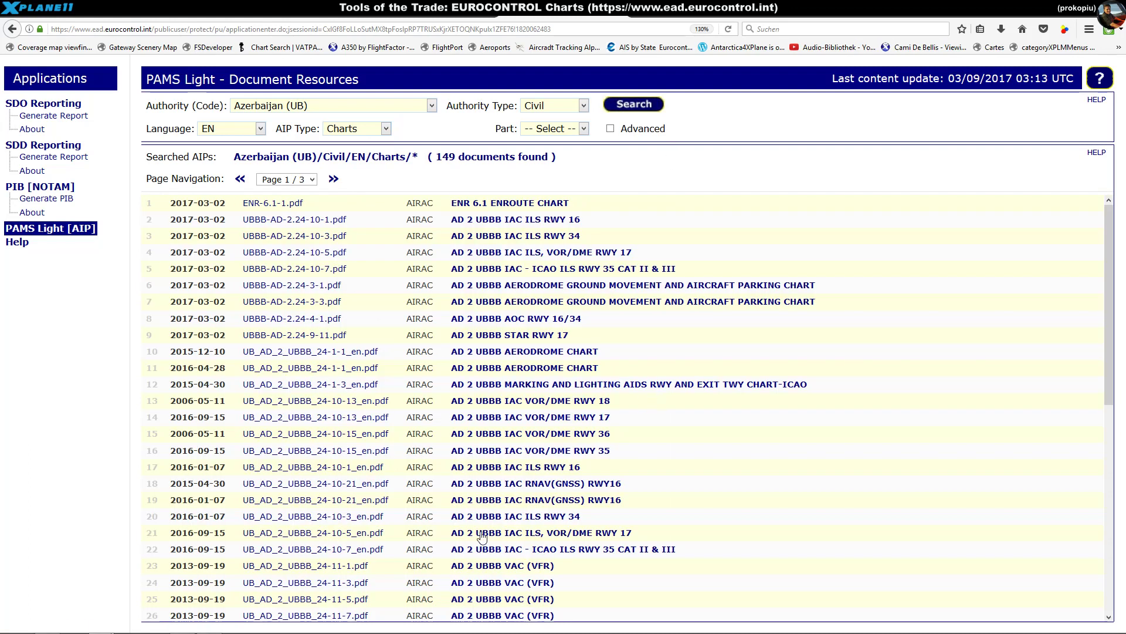
scroll(506, 467, "down", 6)
scroll(492, 472, "up", 6)
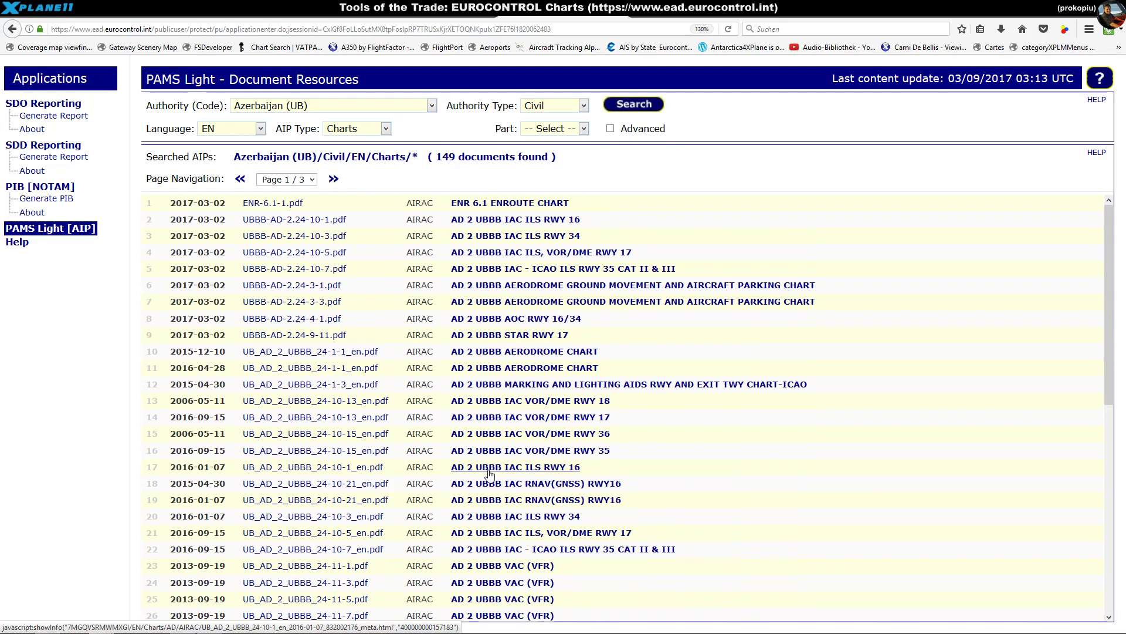
Open the UBBB-AD-2.24-10-1.pdf Baku ILS RWY 16 chart and scroll through it
left_click(290, 222)
scroll(703, 279, "down", 10)
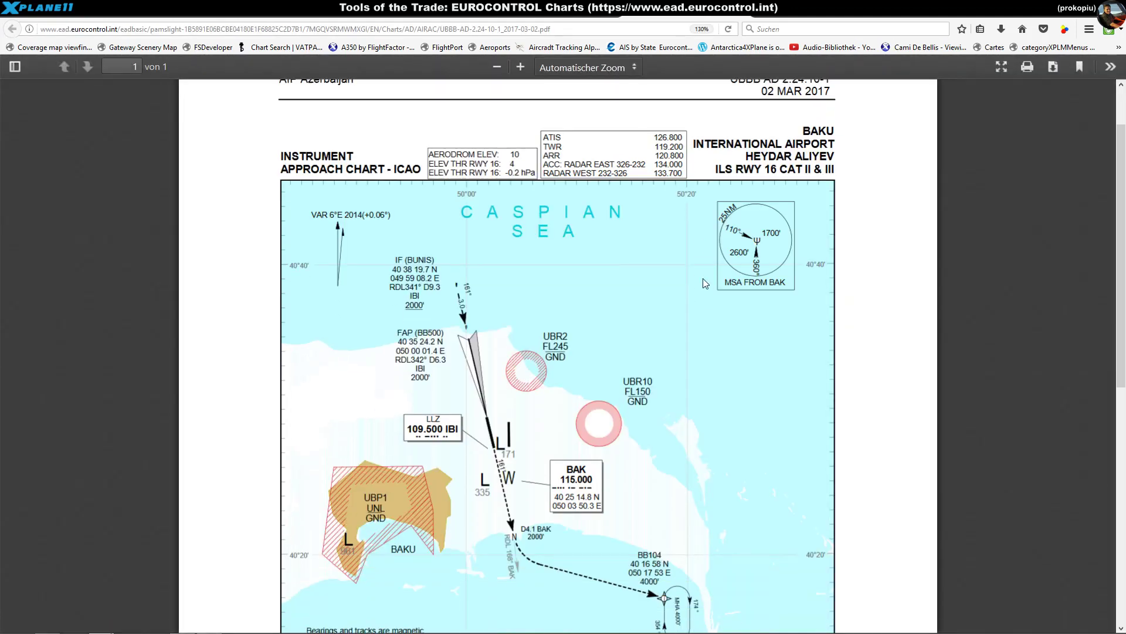
scroll(705, 283, "up", 10)
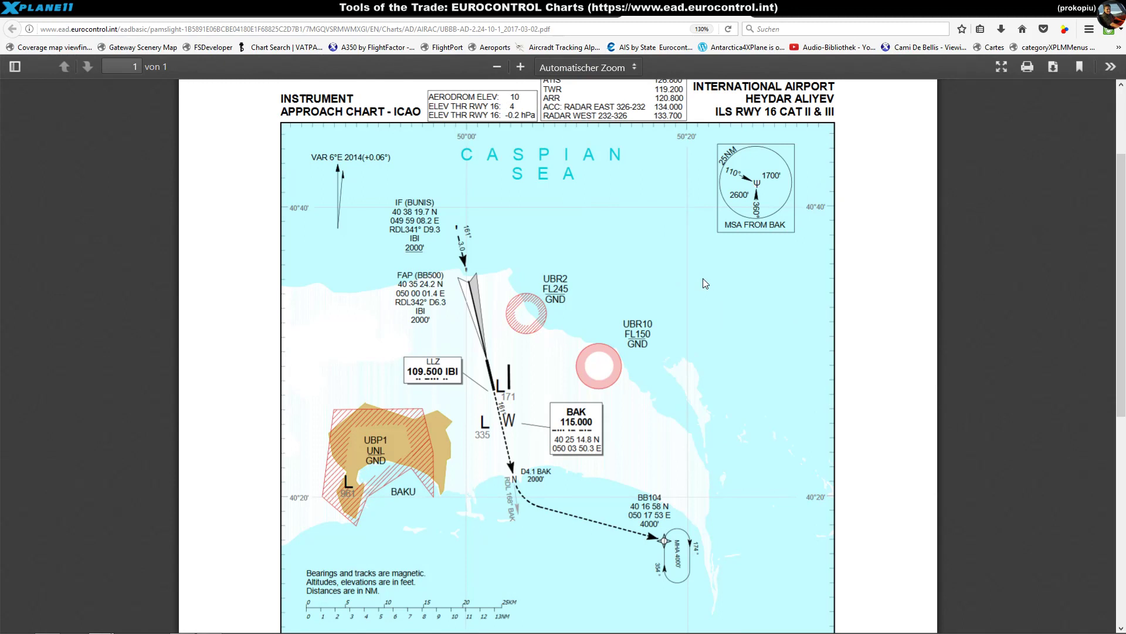
scroll(704, 280, "up", 2)
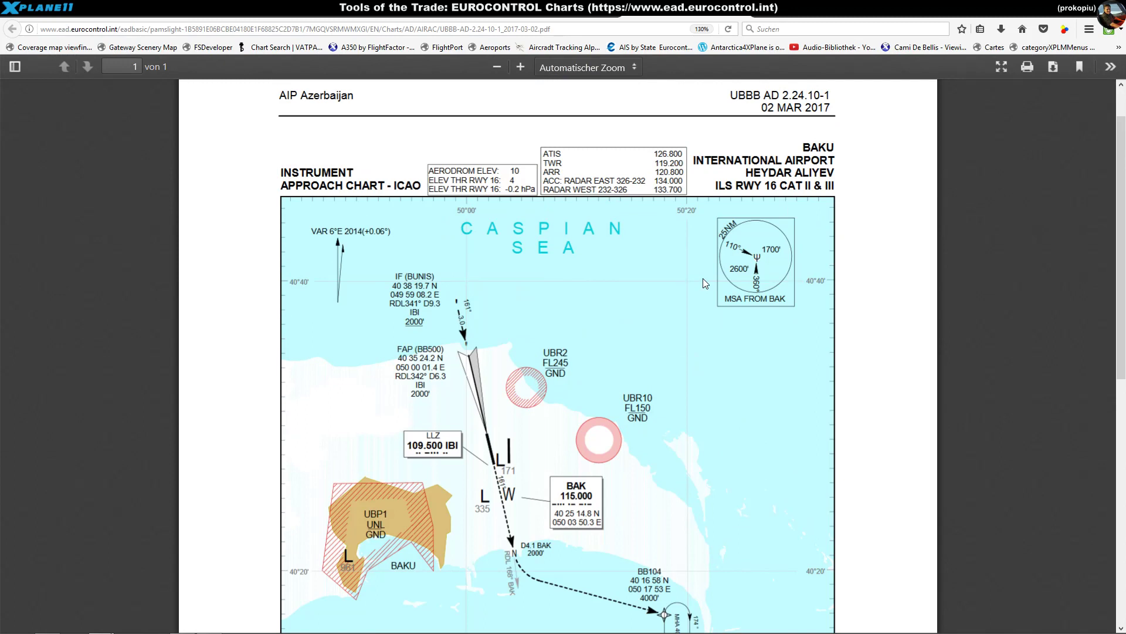
scroll(704, 284, "down", 10)
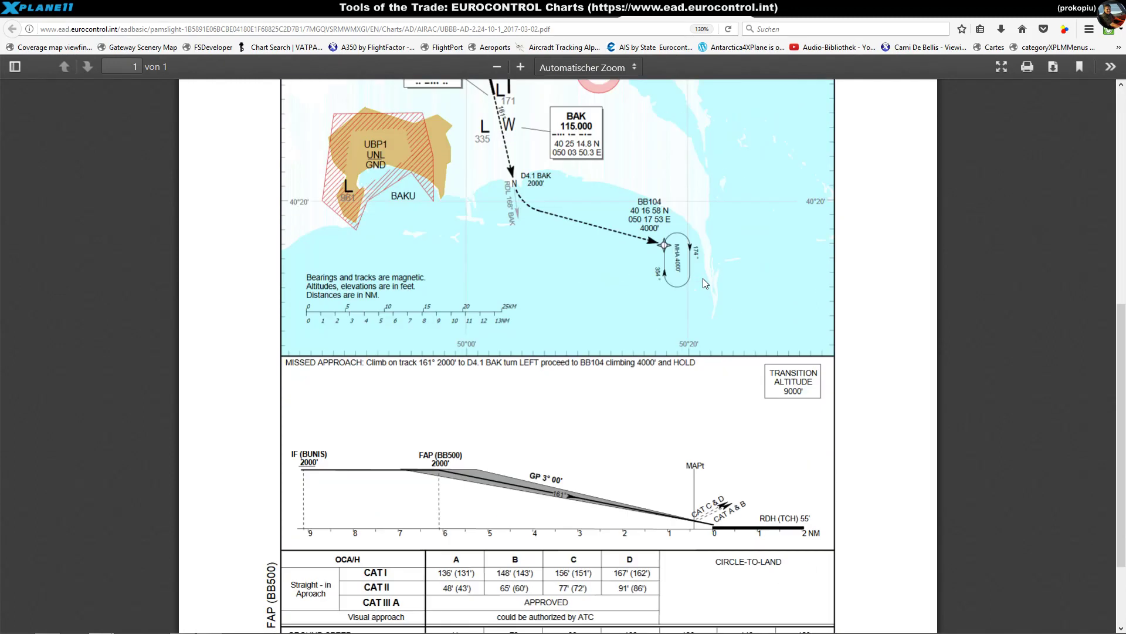
scroll(705, 284, "down", 3)
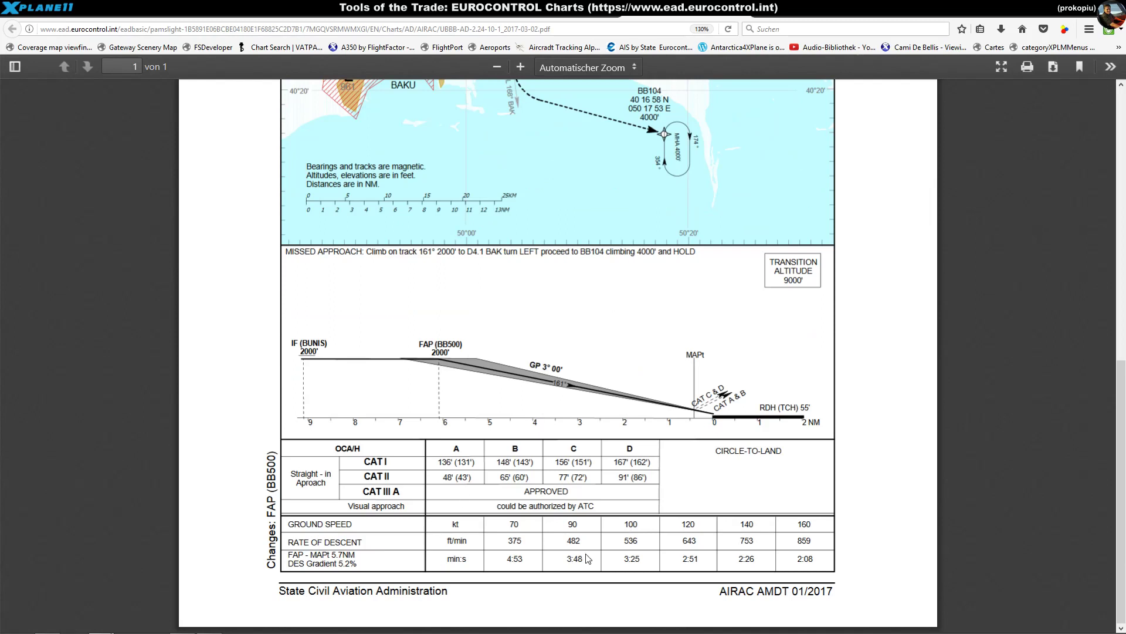
Highlight the footer's AIRAC AMDT 01/2017 and Civil Aviation Administration text, then header word BAKU
left_click_drag(793, 591, 833, 593)
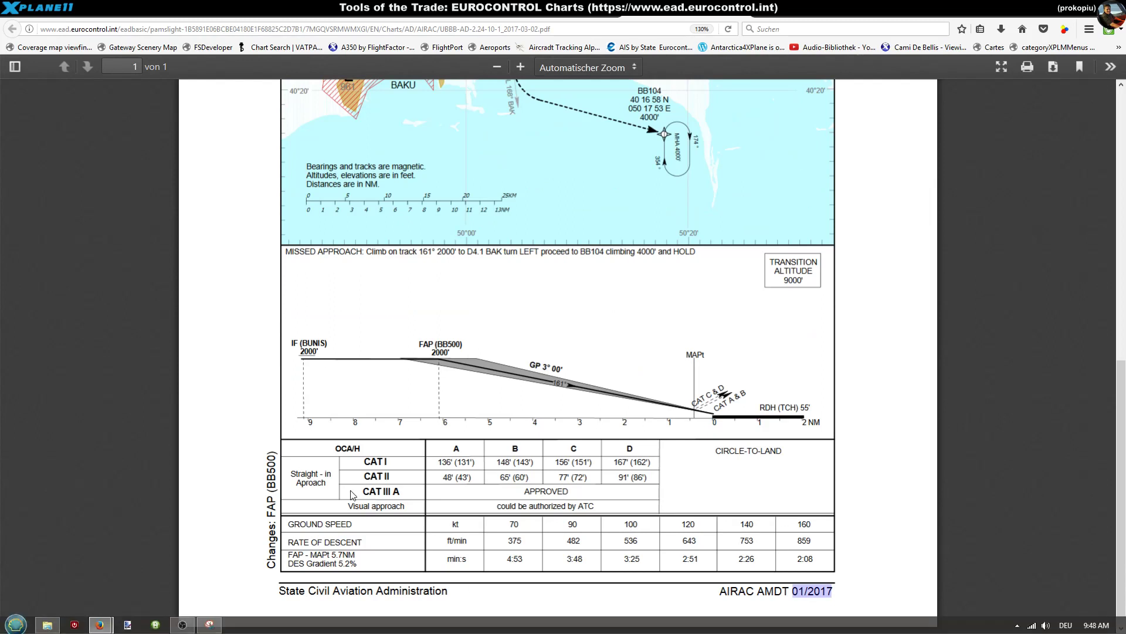
left_click_drag(312, 594, 460, 600)
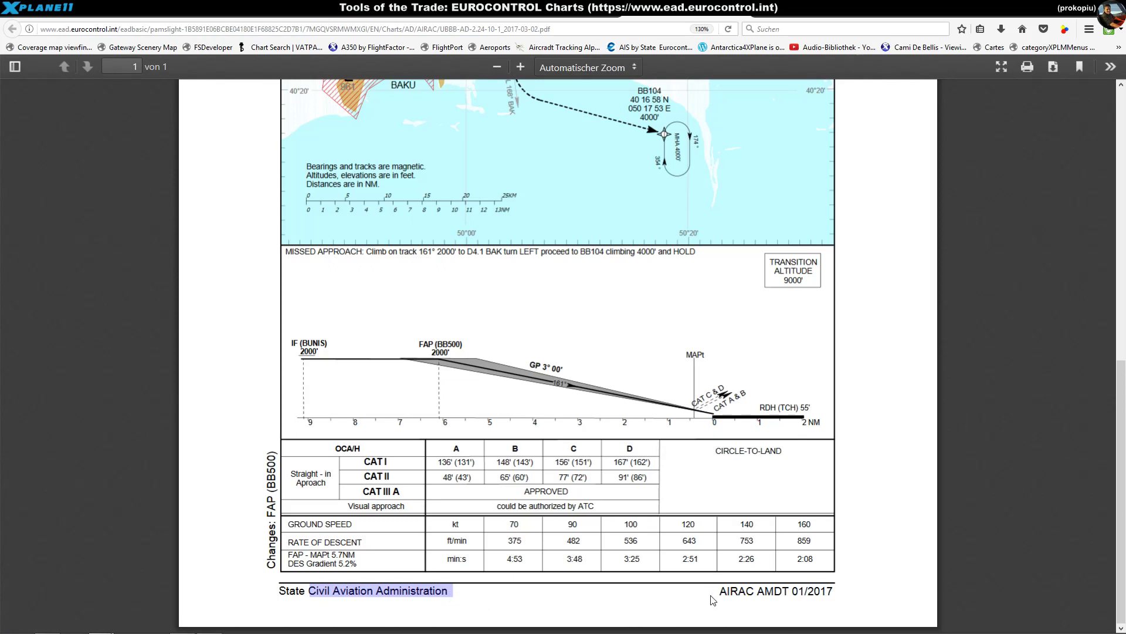
left_click_drag(722, 592, 839, 591)
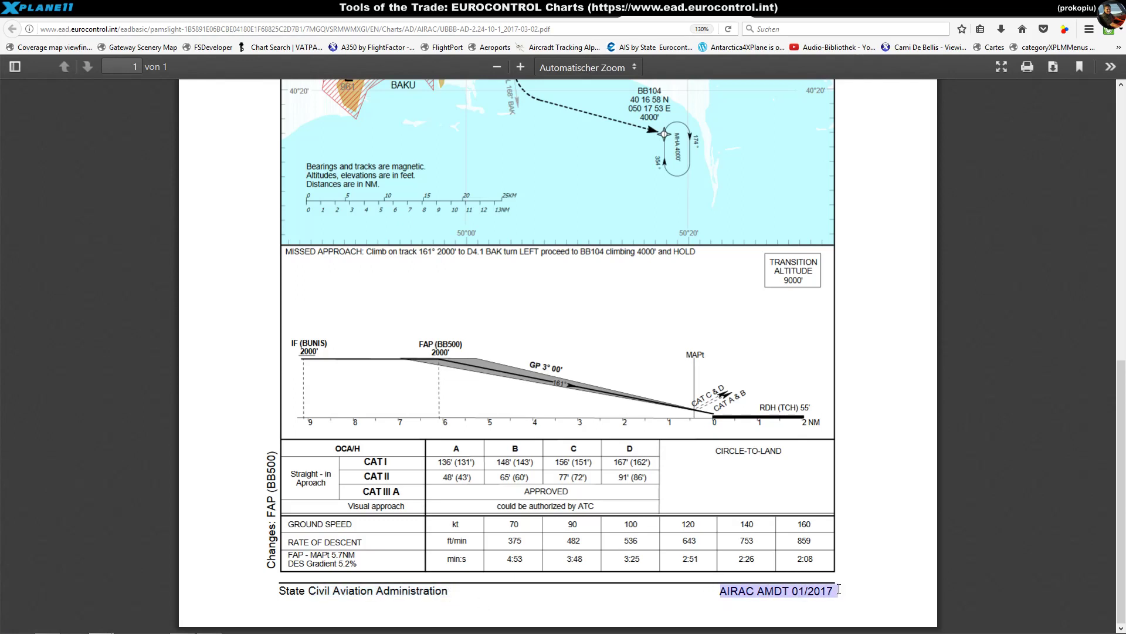
scroll(483, 339, "up", 3)
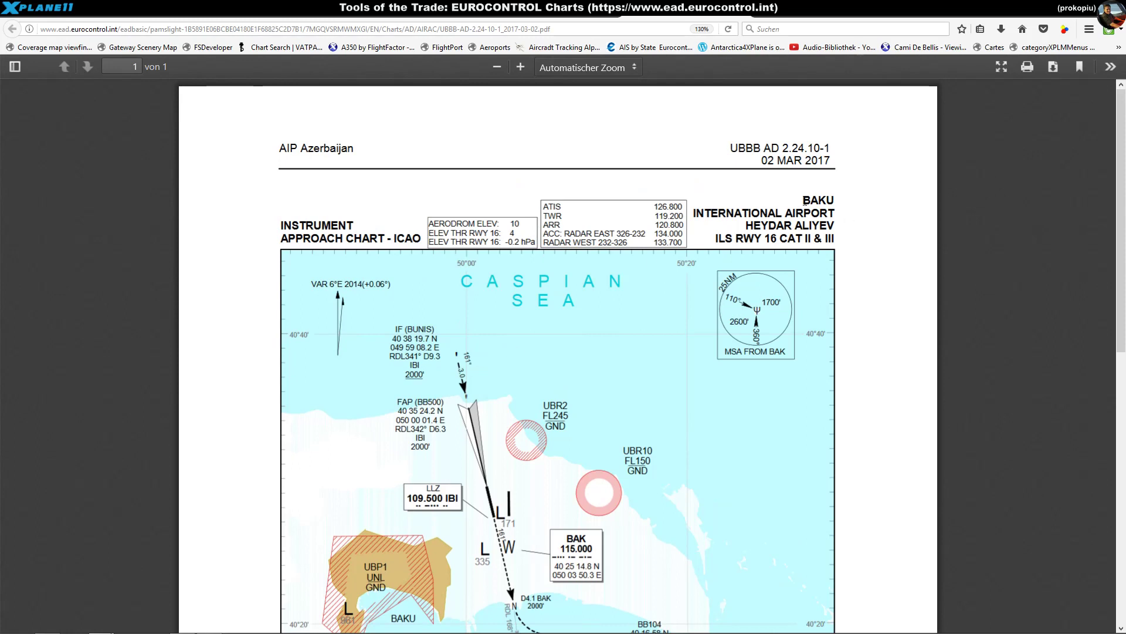
left_click_drag(803, 200, 845, 209)
scroll(540, 316, "down", 7)
scroll(537, 319, "up", 4)
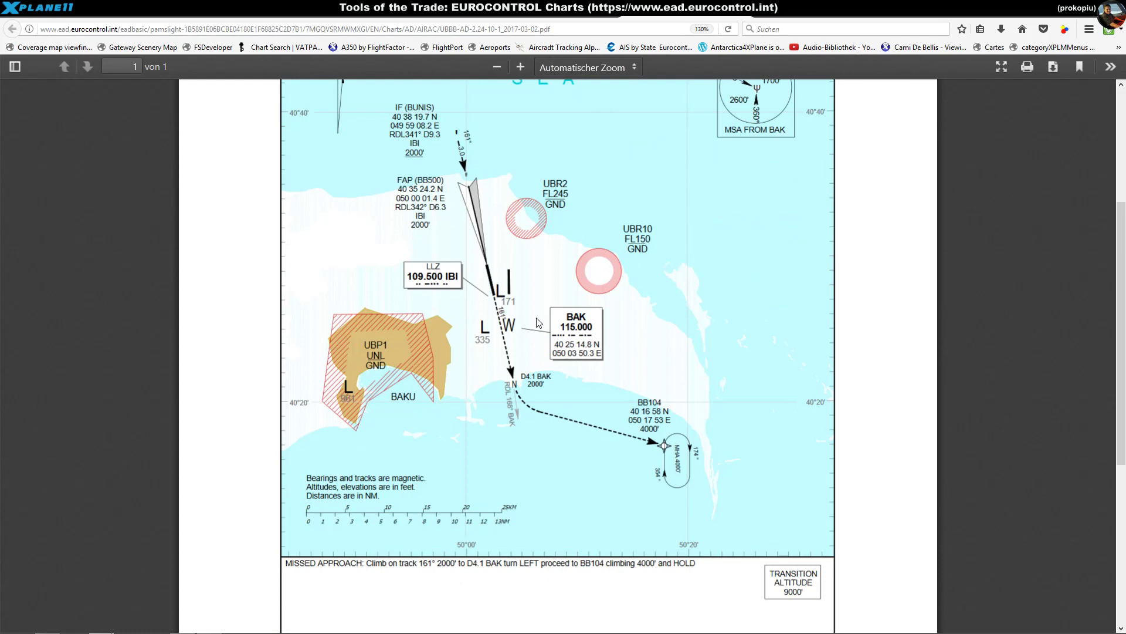
scroll(539, 322, "down", 5)
scroll(536, 318, "up", 9)
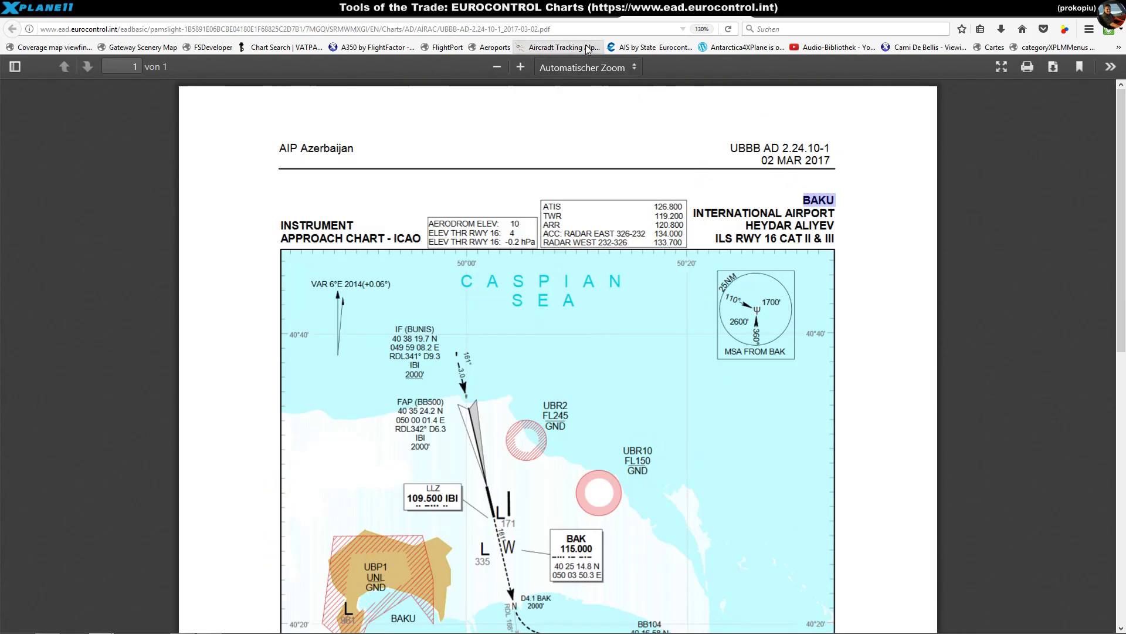
Go back to the document list and search documents for authority Croatia (LD)
key("alt+Left")
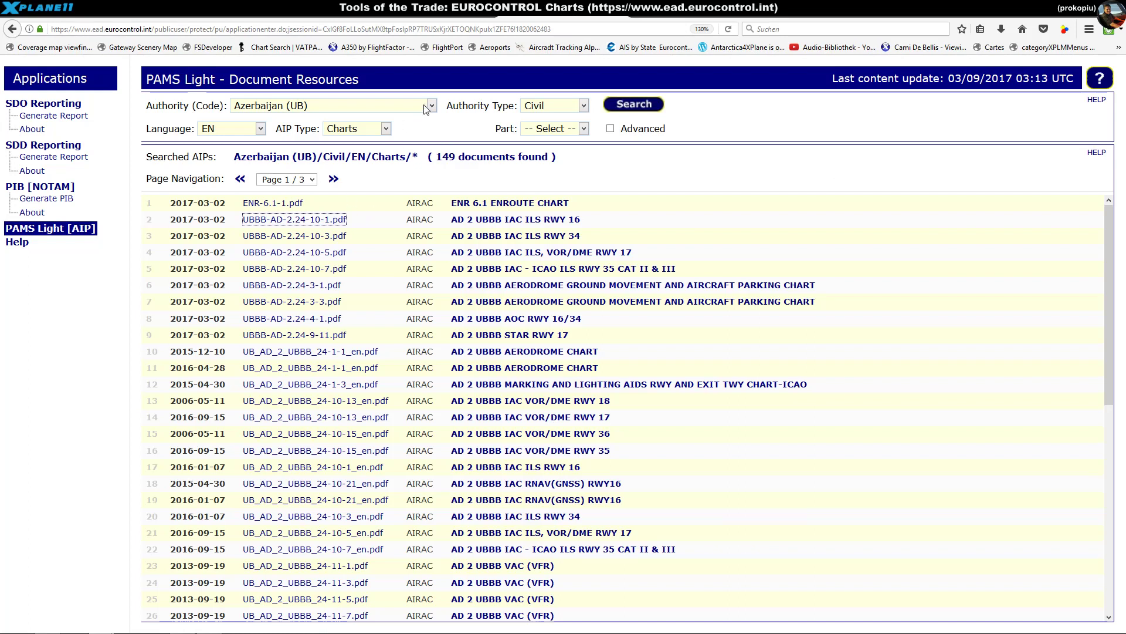
left_click(431, 105)
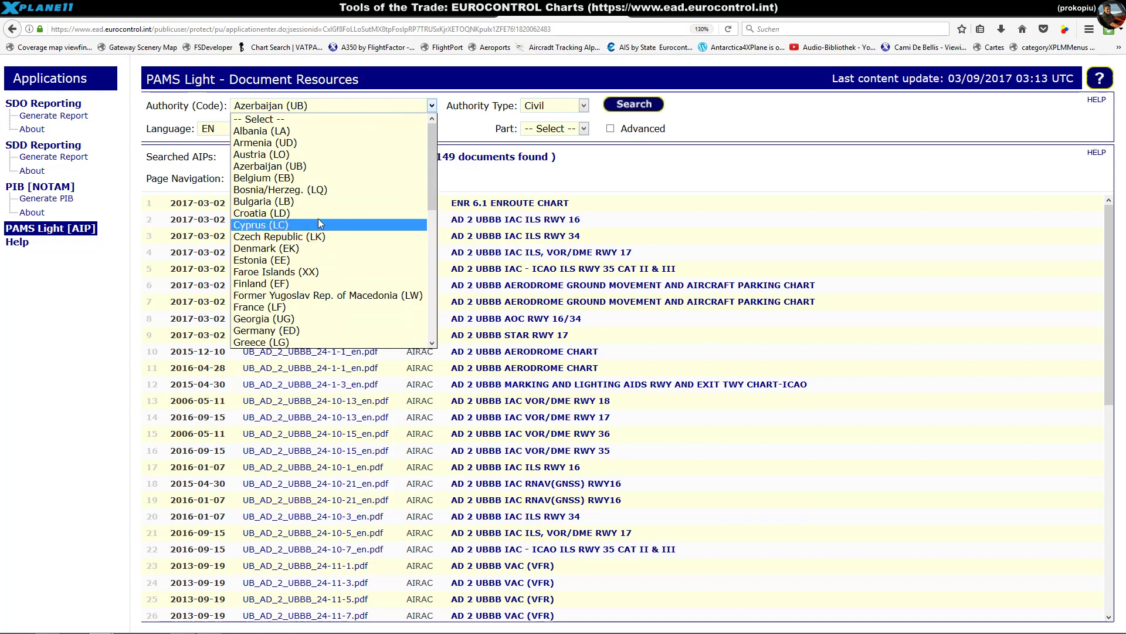
left_click(318, 215)
left_click(630, 106)
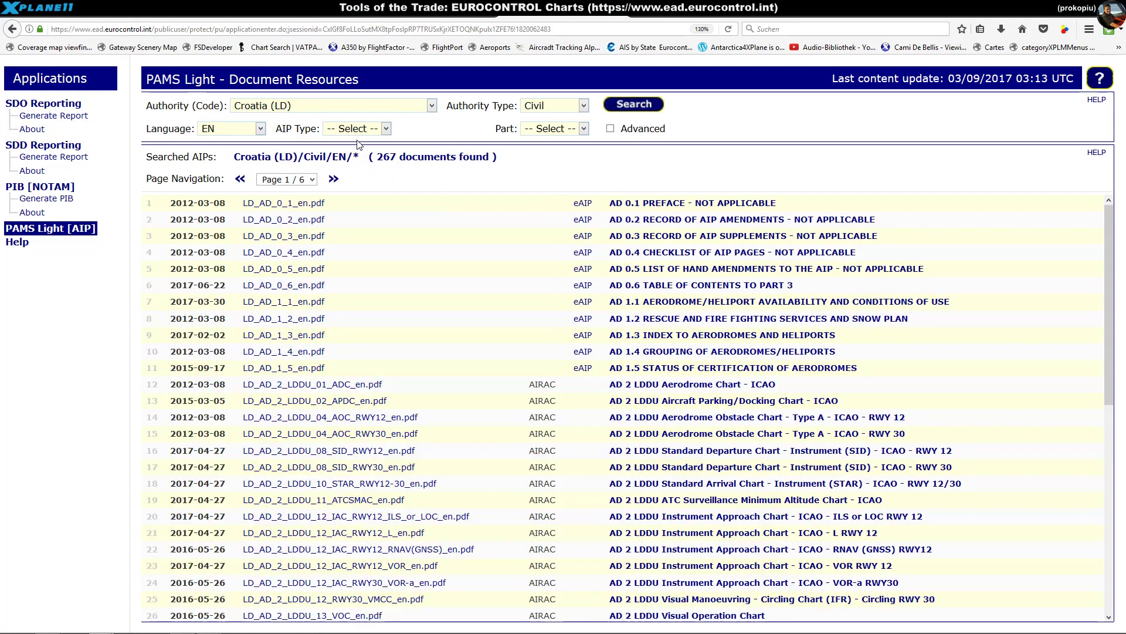
Limit the Croatian search to AIP type Charts and browse the 140 results
left_click(385, 128)
left_click(346, 189)
left_click(634, 103)
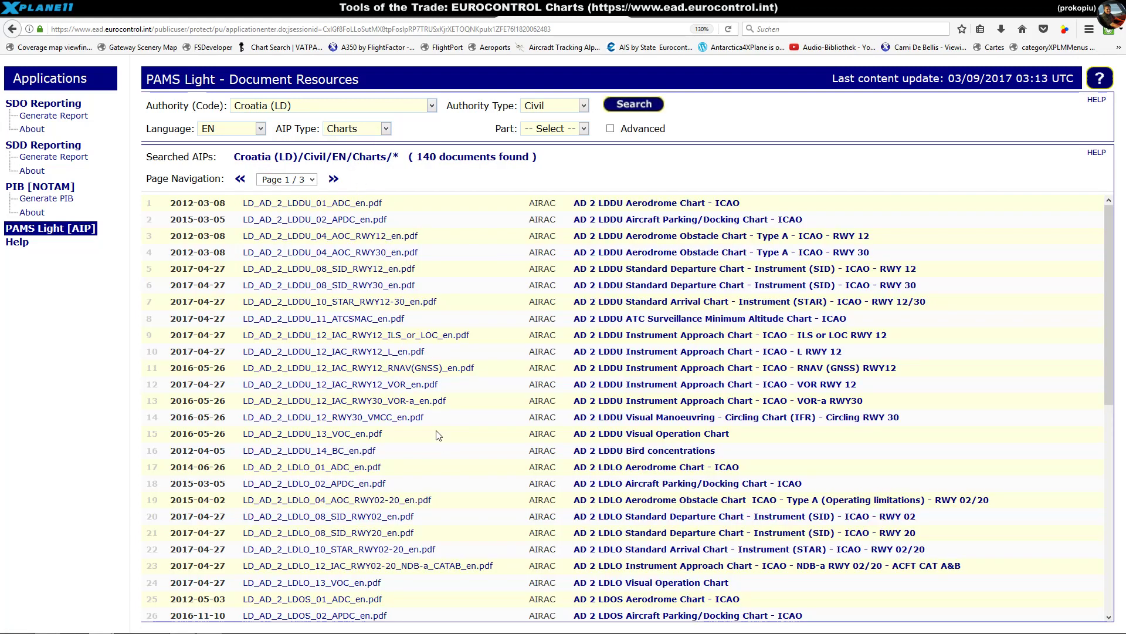
scroll(573, 412, "down", 5)
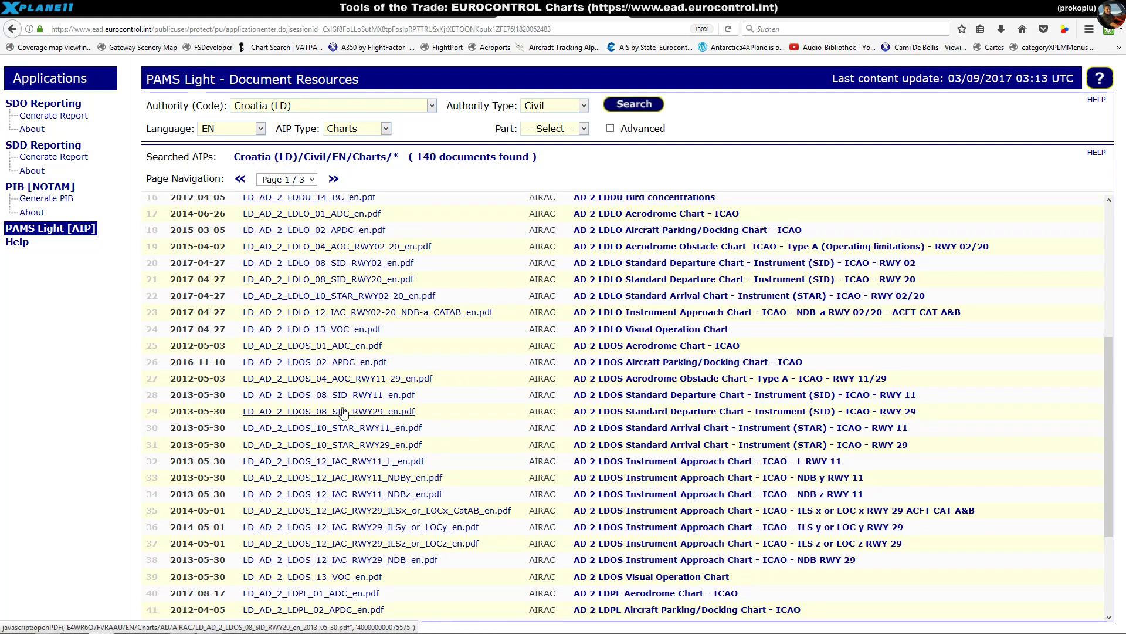
scroll(343, 410, "up", 3)
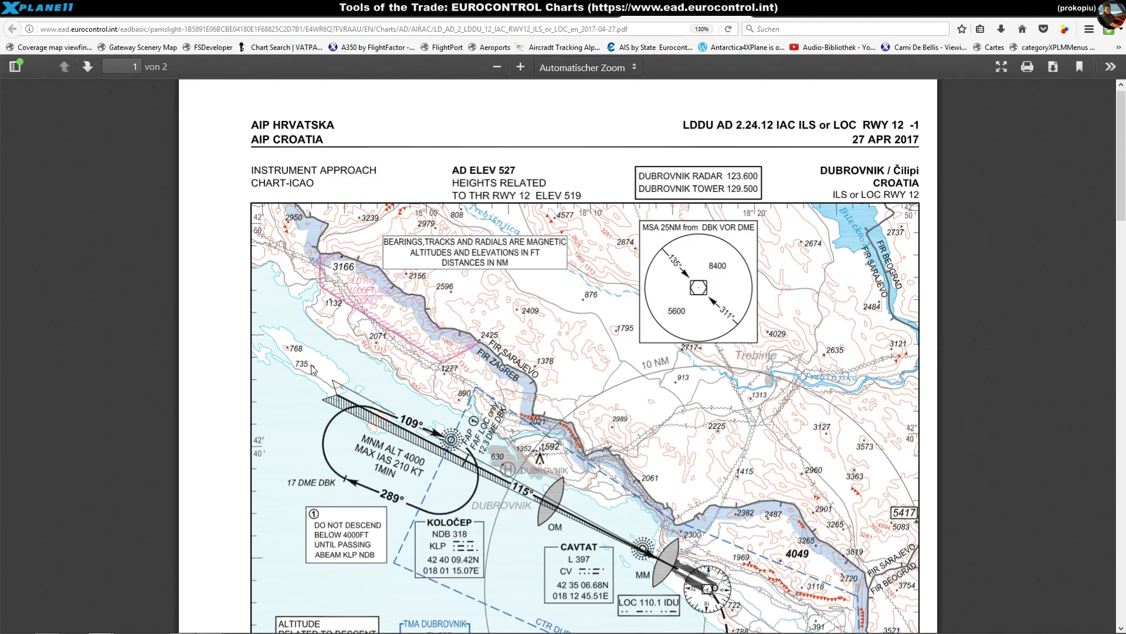
Scroll through the Dubrovnik ILS or LOC RWY 12 chart, then return to the Croatian chart list
scroll(312, 368, "down", 12)
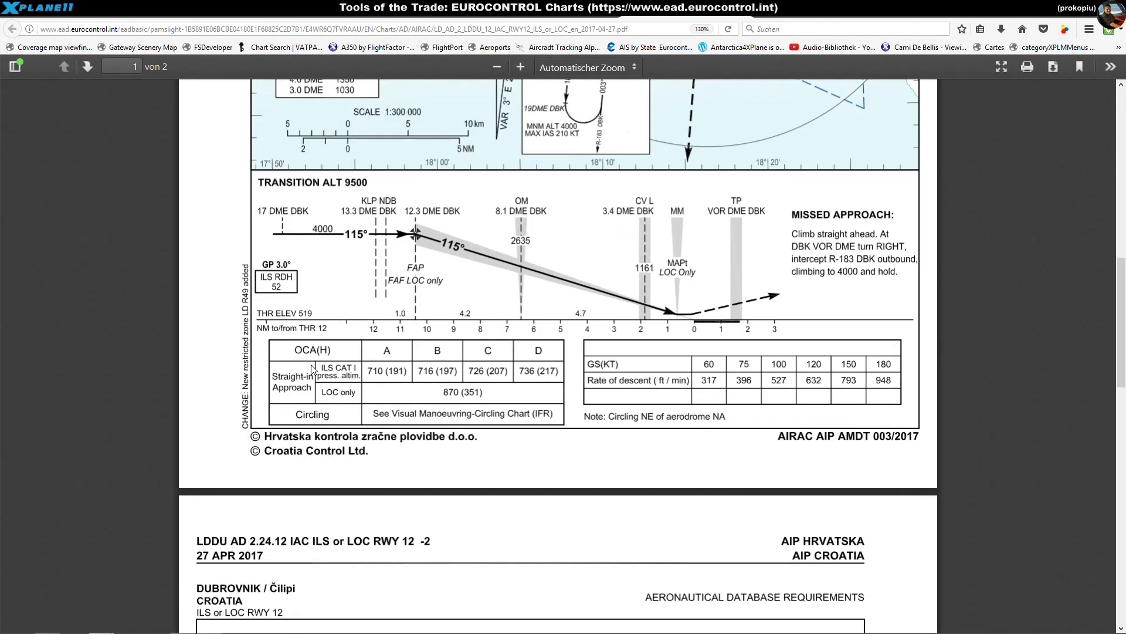
scroll(313, 368, "down", 10)
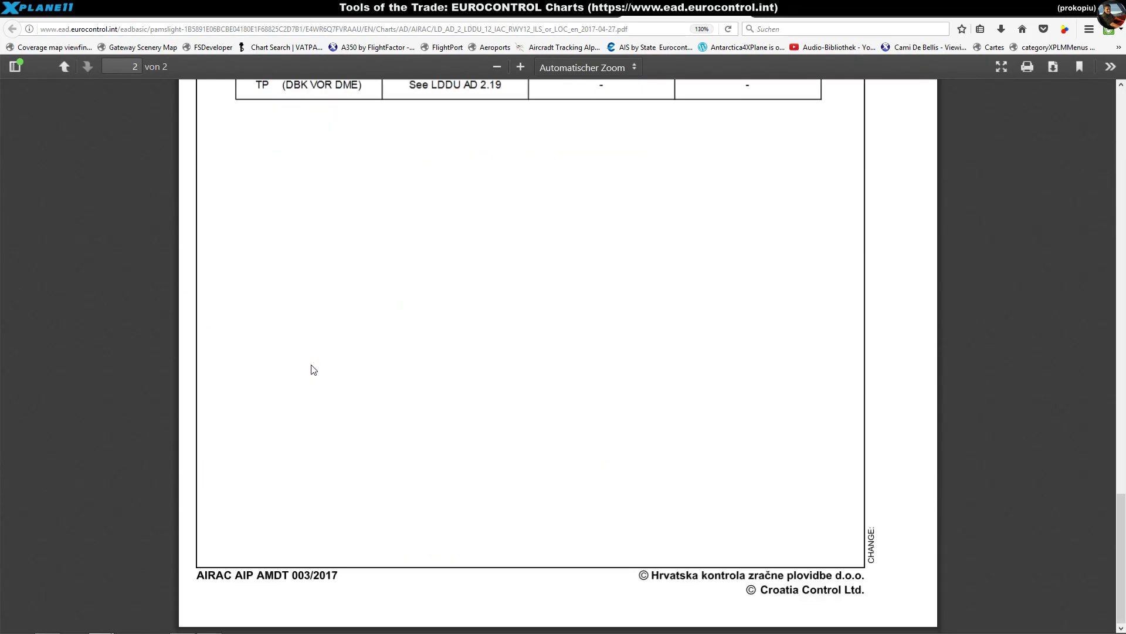
scroll(312, 368, "up", 8)
scroll(312, 368, "up", 4)
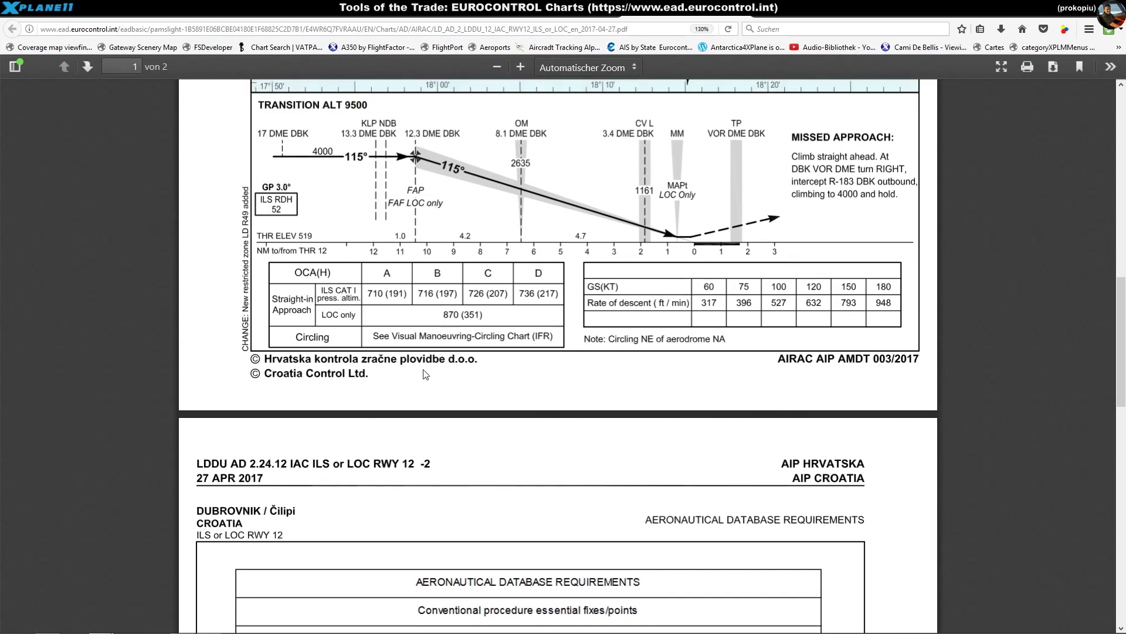
scroll(426, 374, "up", 10)
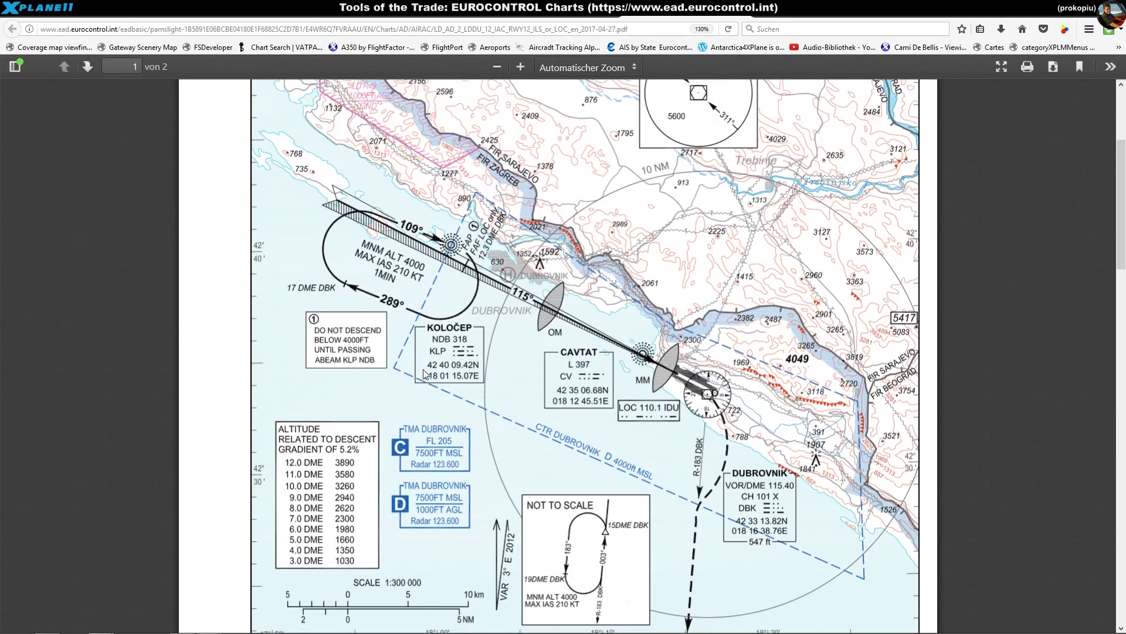
scroll(425, 374, "up", 2)
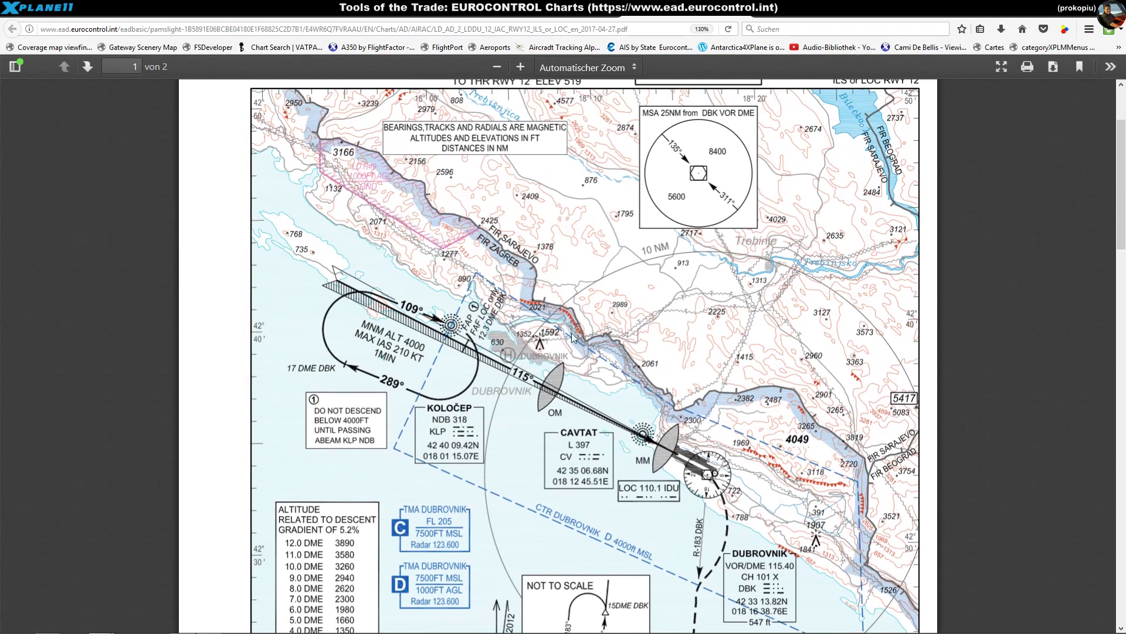
scroll(543, 491, "up", 3)
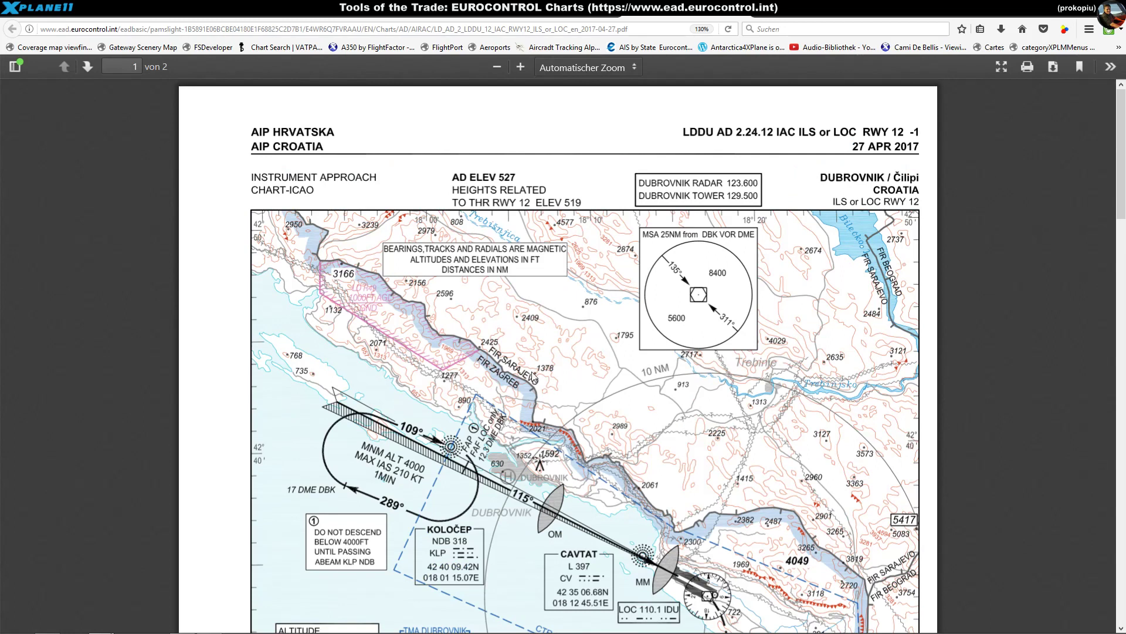
scroll(532, 375, "down", 6)
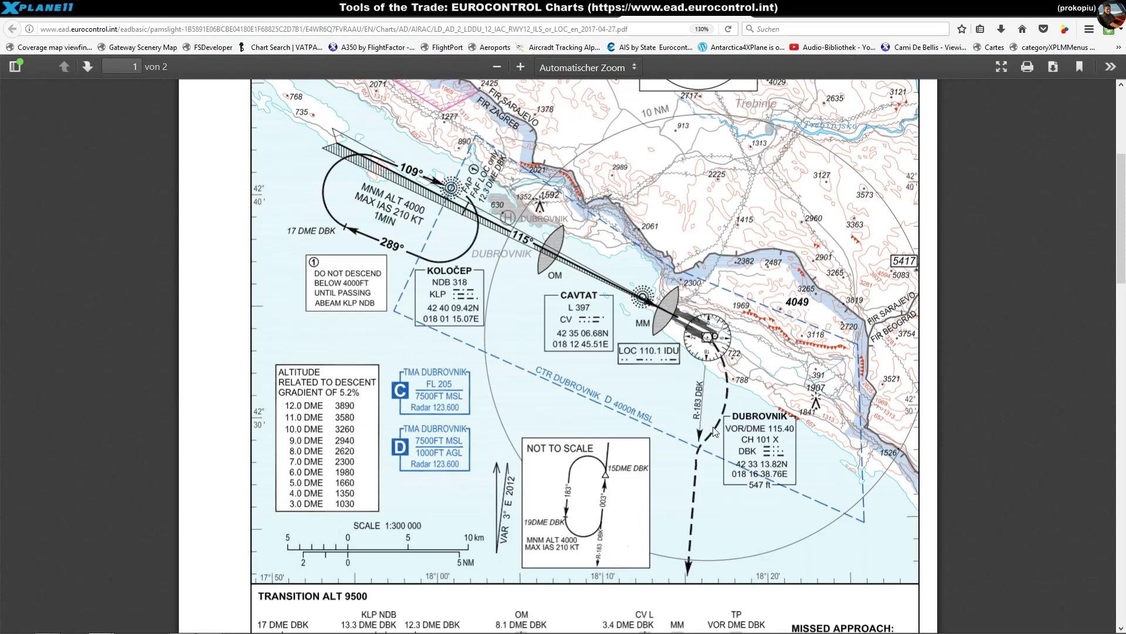
scroll(673, 412, "down", 5)
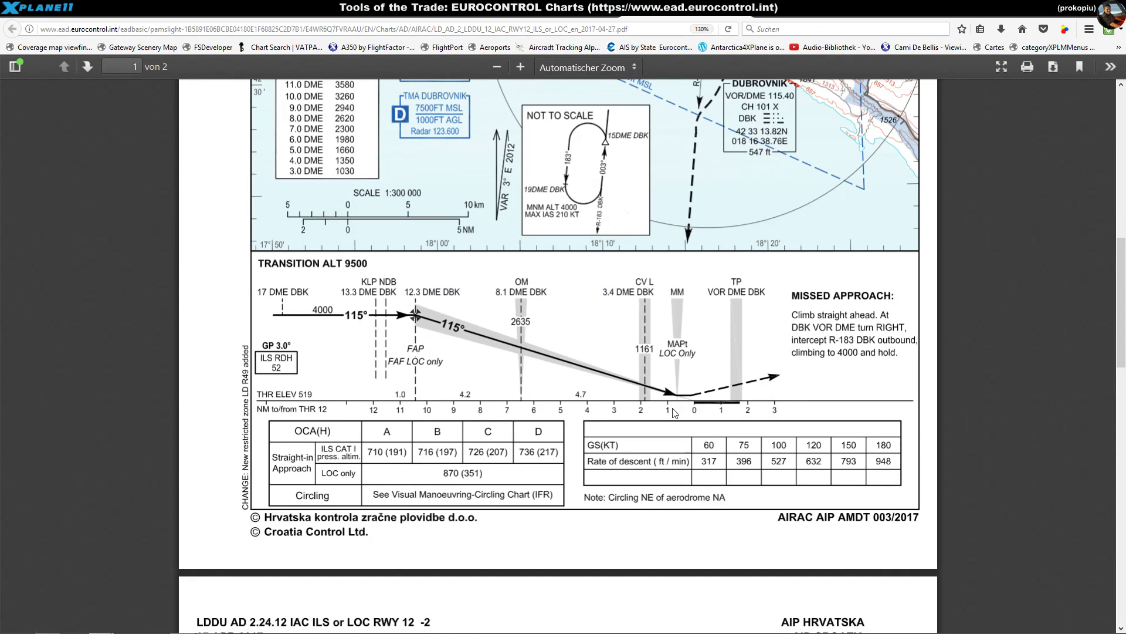
scroll(782, 425, "down", 12)
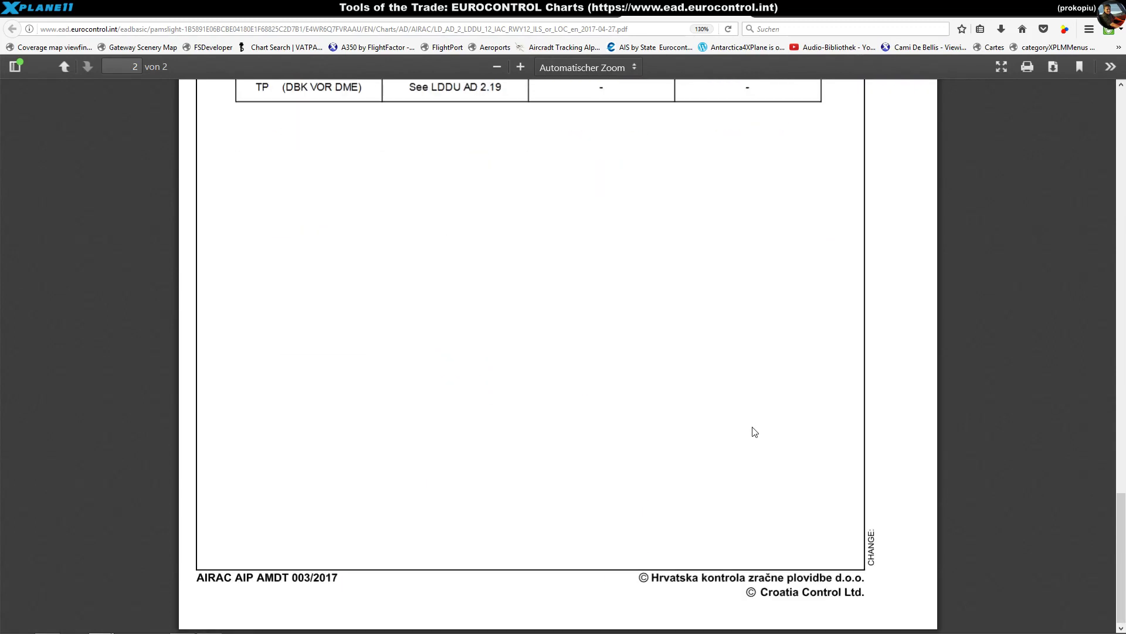
scroll(753, 428, "up", 20)
scroll(753, 427, "down", 7)
scroll(754, 427, "up", 3)
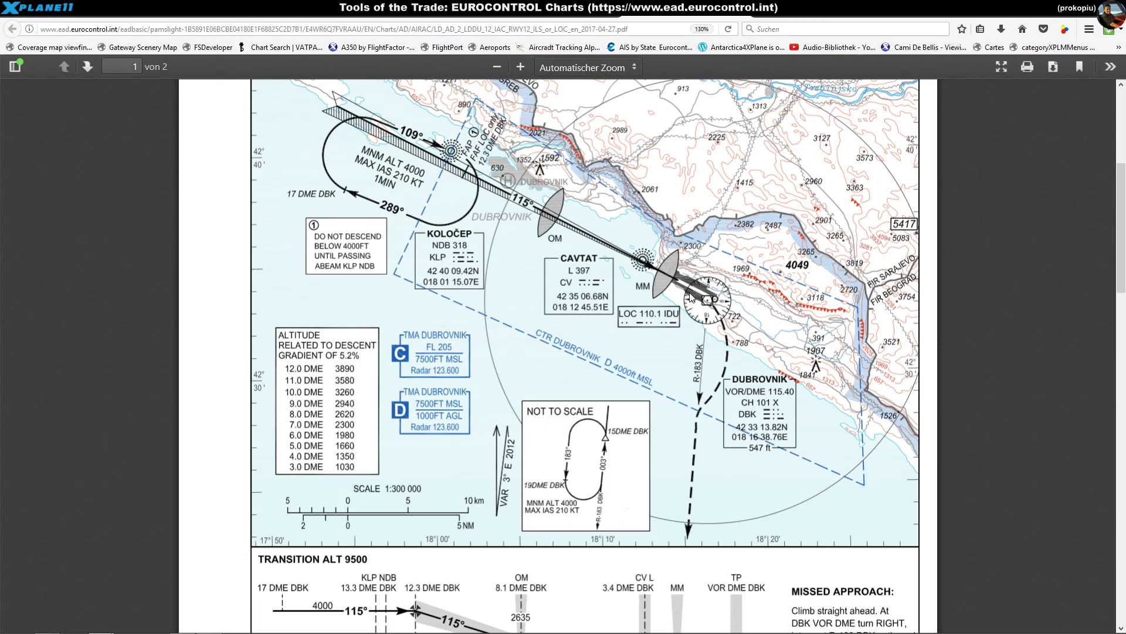
scroll(692, 302, "up", 5)
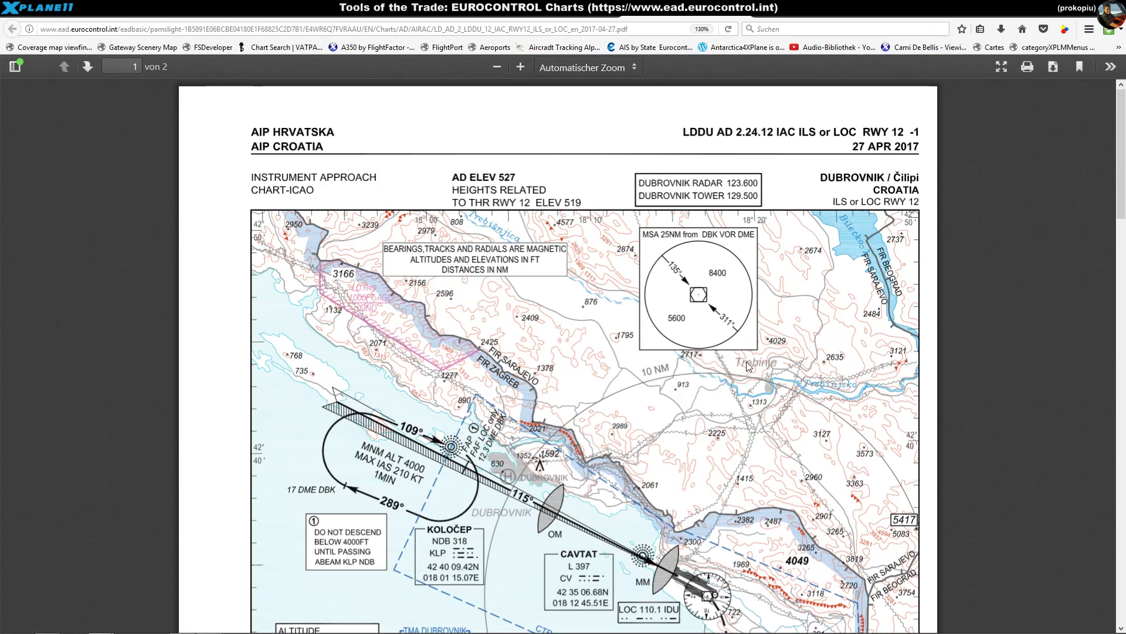
scroll(746, 361, "down", 7)
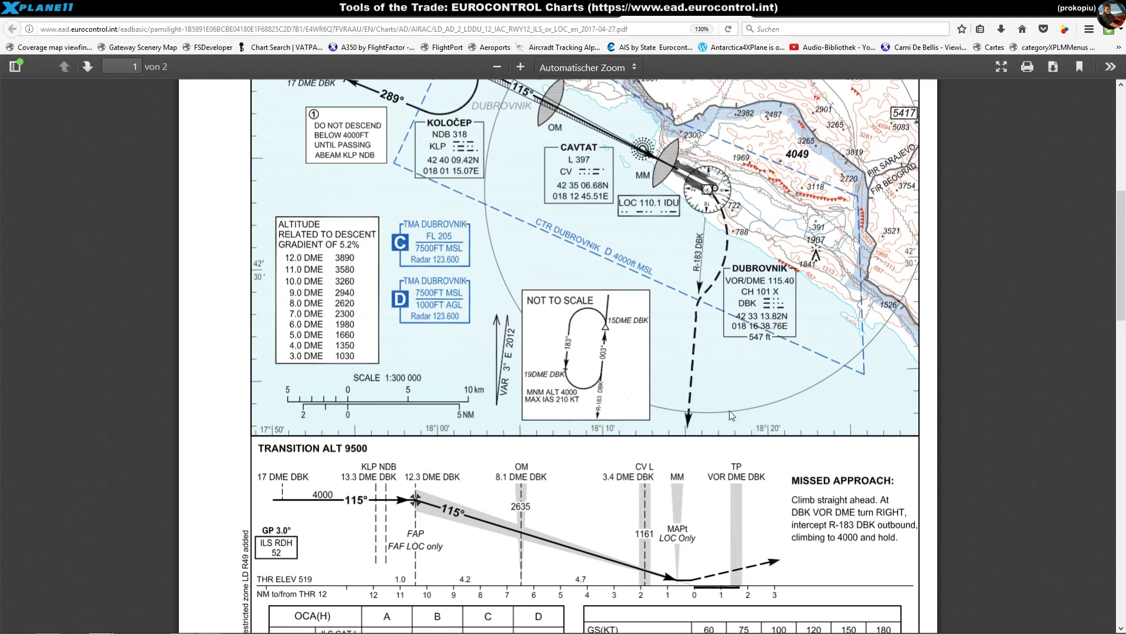
scroll(692, 406, "up", 7)
key("alt+Left")
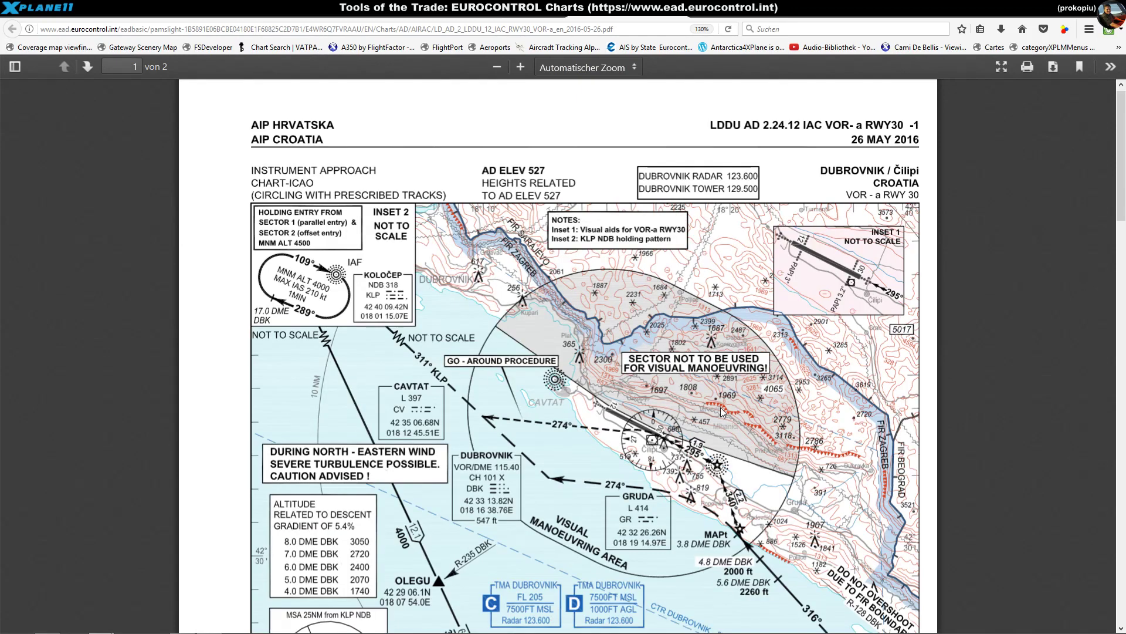
Scroll the VOR-a RWY 30 chart to read circling OCA(H) 1670 (1143) and the 274° missed approach
scroll(409, 267, "down", 6)
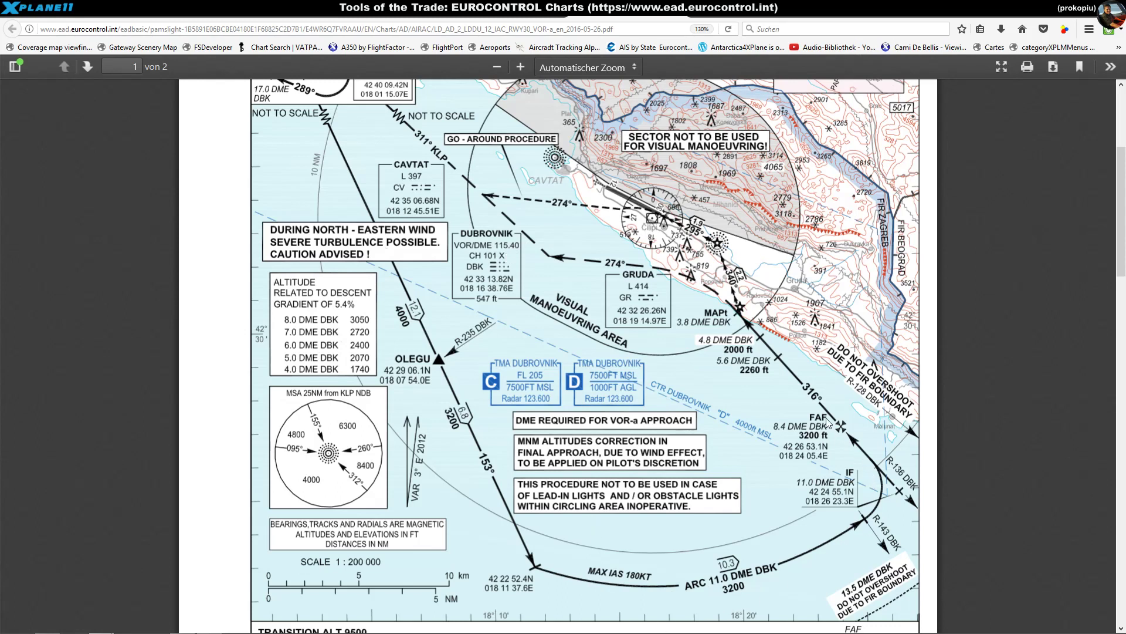
scroll(746, 313, "up", 4)
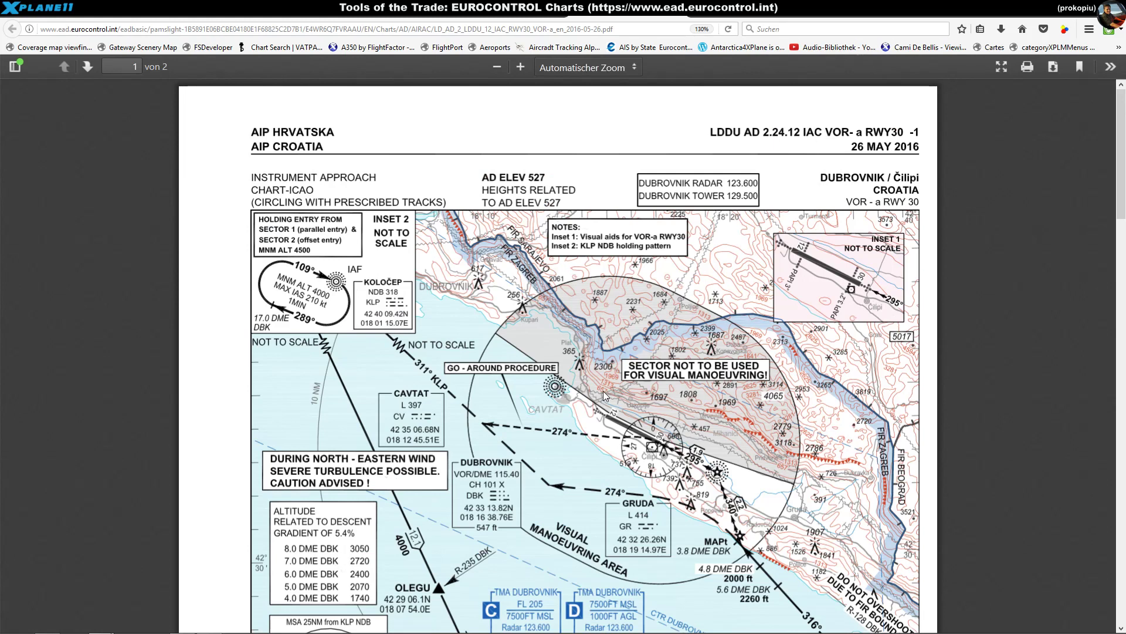
scroll(605, 396, "down", 10)
scroll(605, 396, "up", 7)
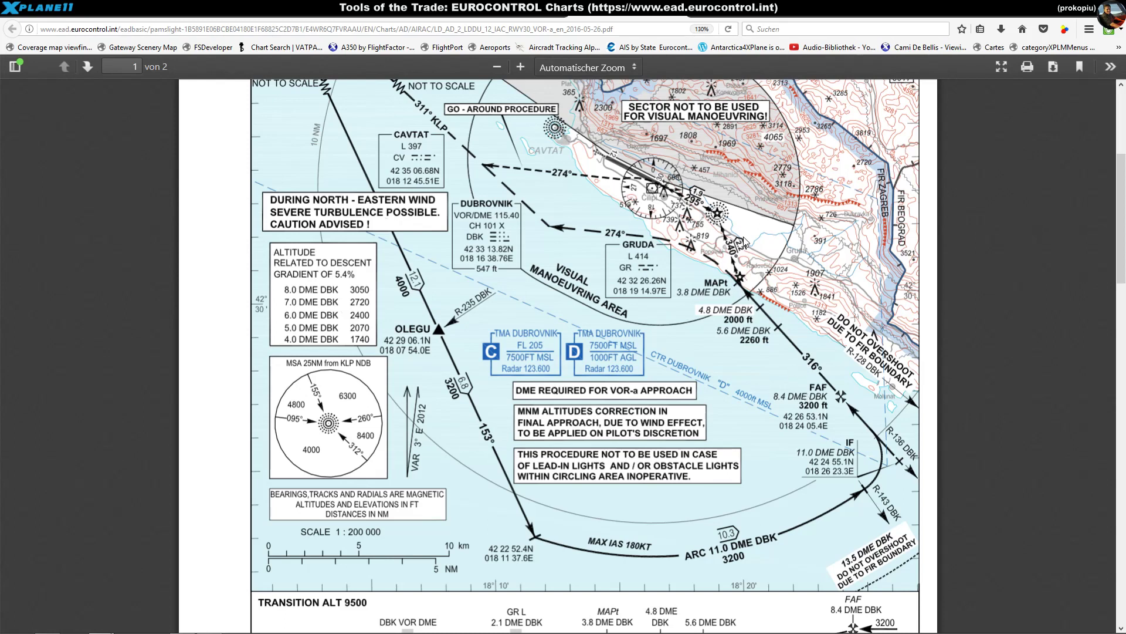
scroll(734, 304, "down", 5)
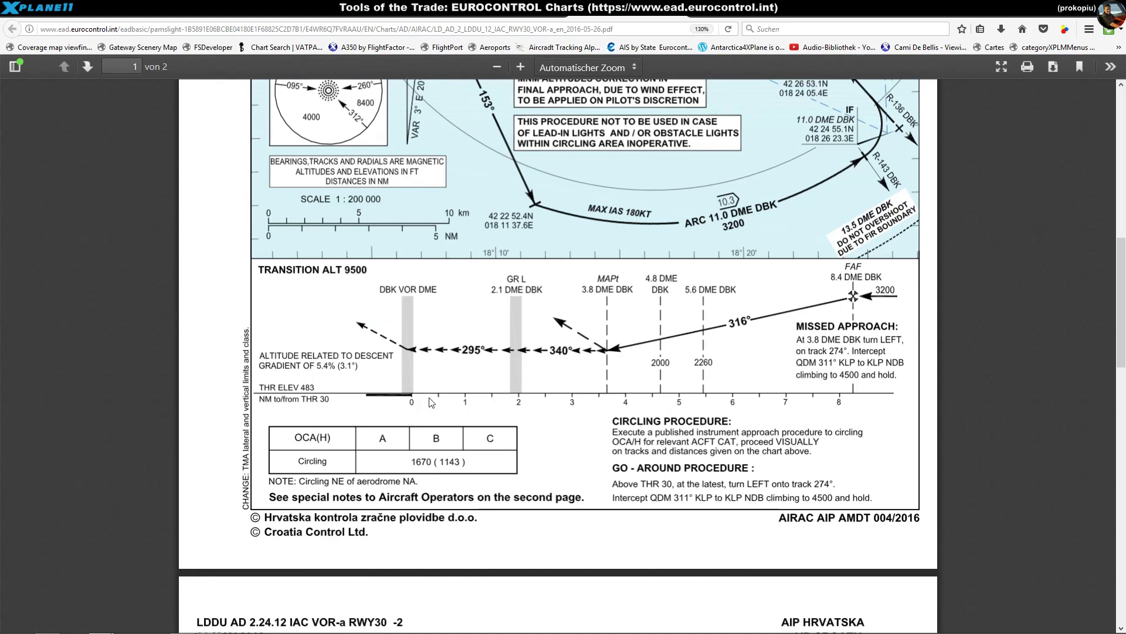
scroll(652, 487, "up", 3)
scroll(653, 487, "up", 6)
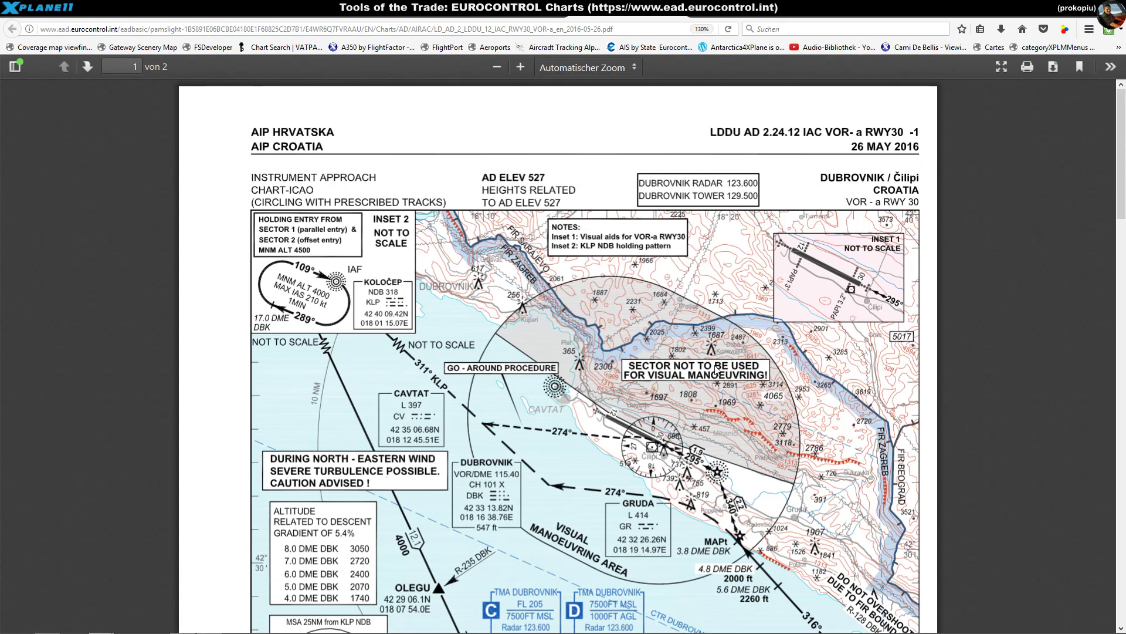
scroll(725, 432, "down", 2)
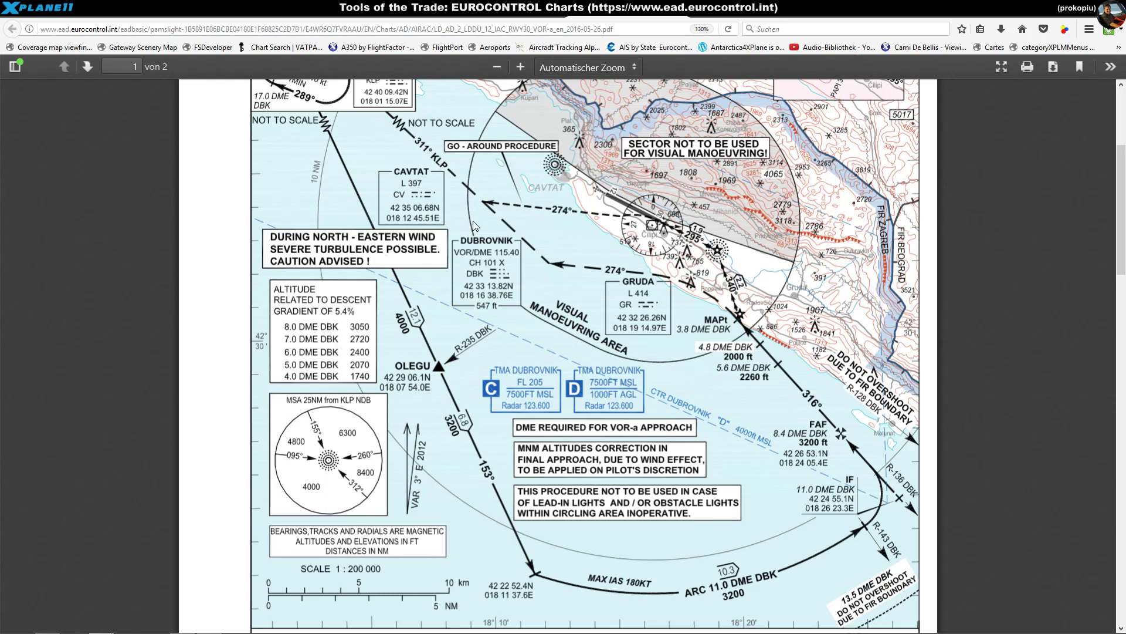
scroll(546, 365, "up", 5)
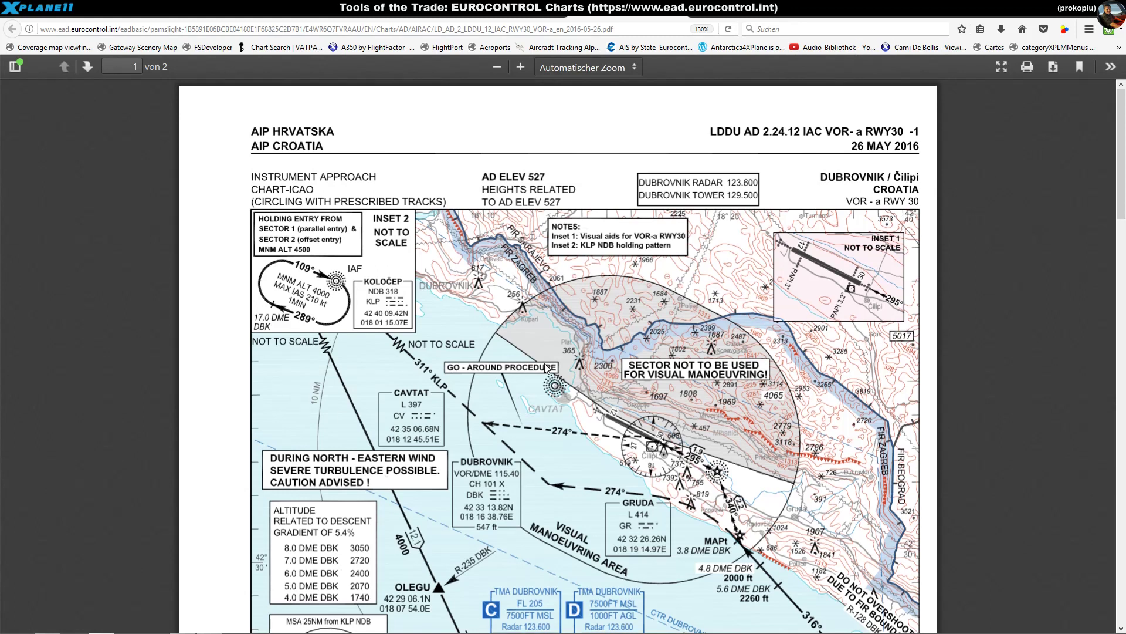
scroll(547, 367, "down", 5)
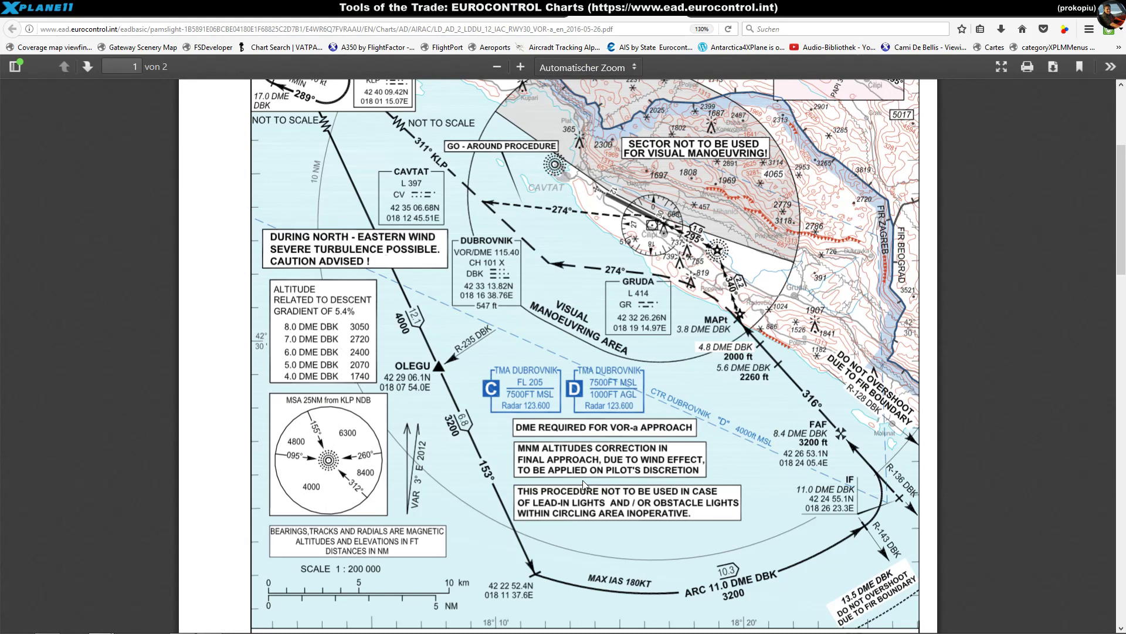
scroll(583, 485, "up", 5)
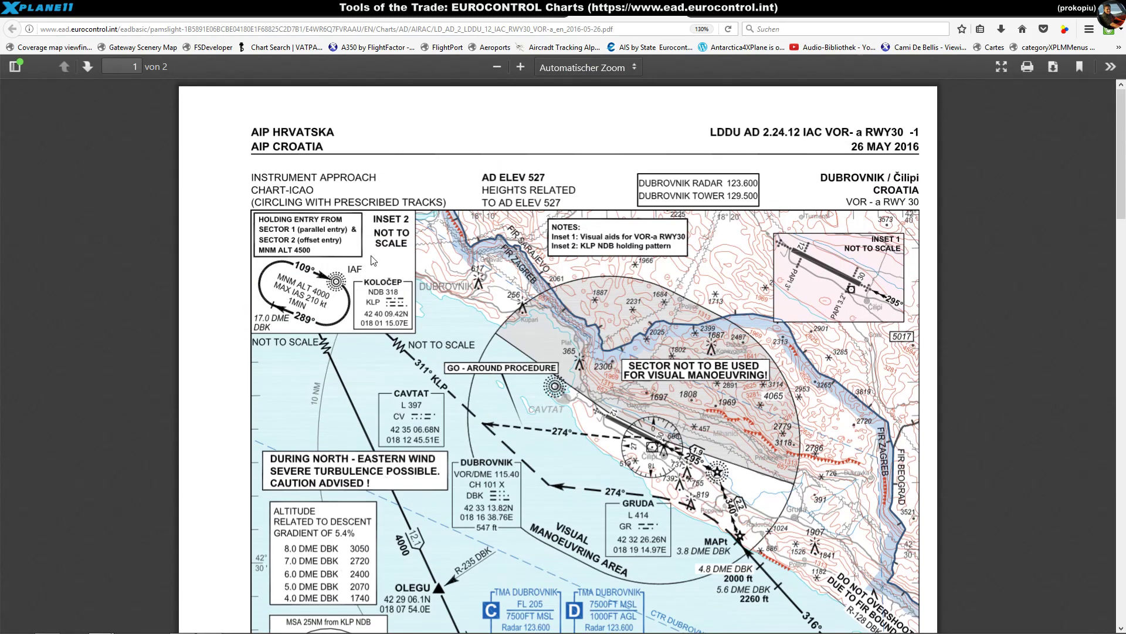
Return to the Croatian chart list and move the Authority (Code) choice to Sweden (ES)
left_click(295, 20)
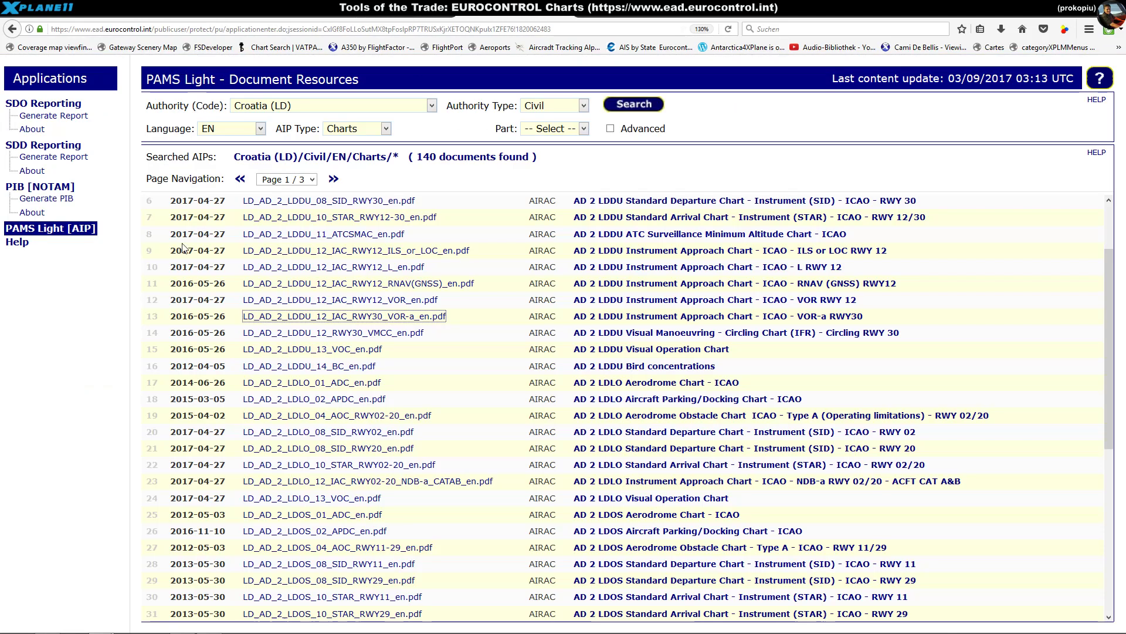
left_click(351, 108)
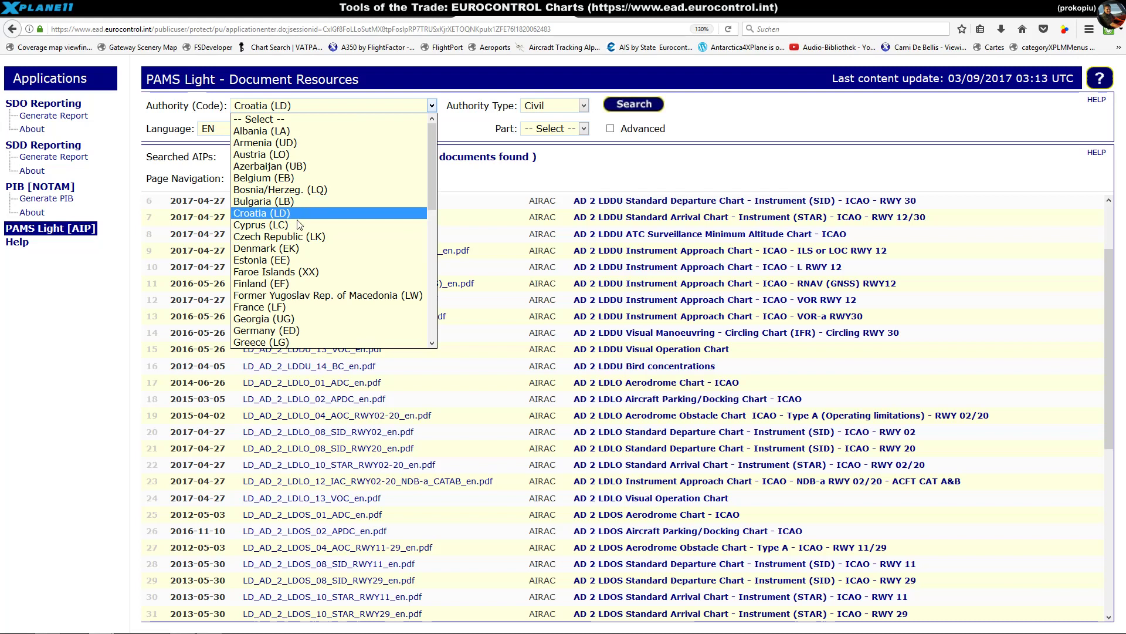
scroll(299, 210, "down", 7)
scroll(300, 226, "down", 1)
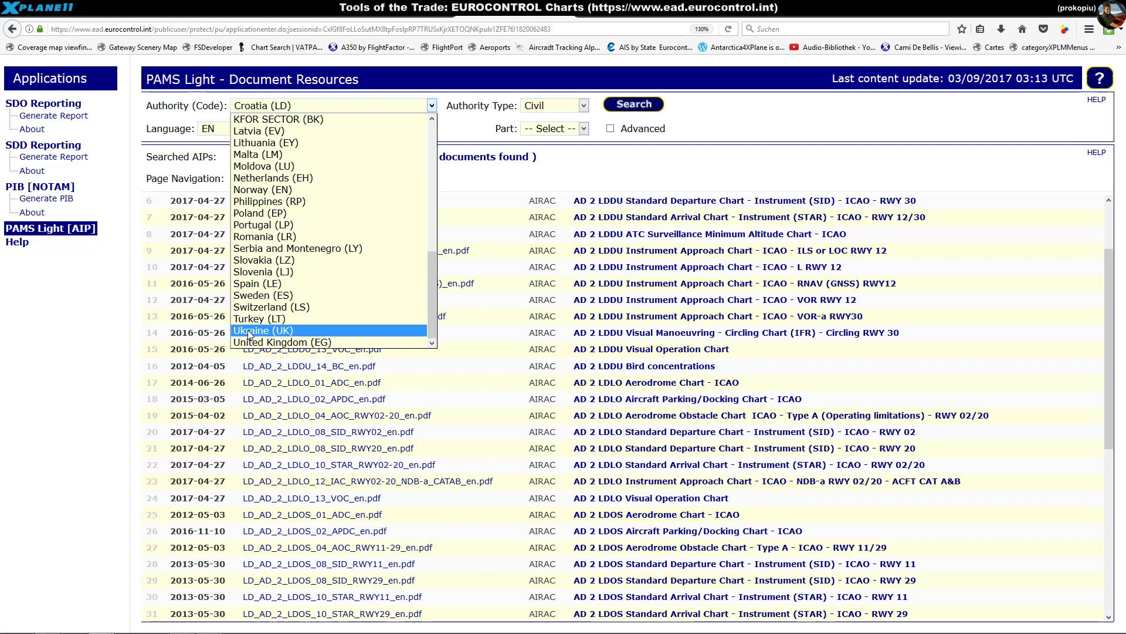
key("Up")
key("Up")
key("Up")
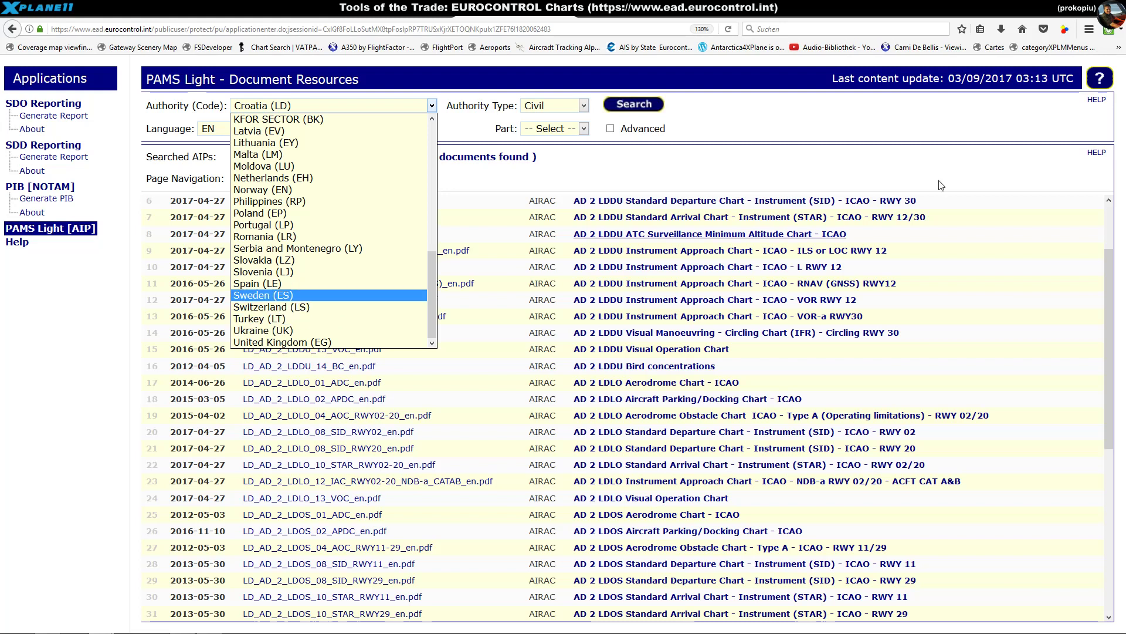